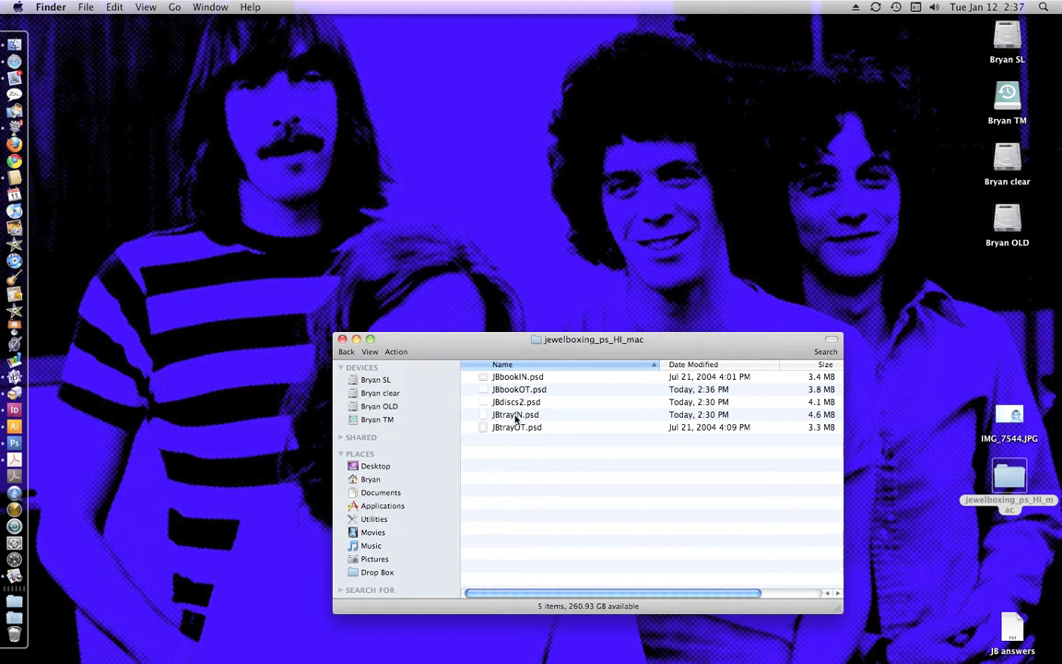
Step: Open JBtrayIN.psd from the jewelboxing_ps_HI_mac folder in Photoshop
double_click(516, 415)
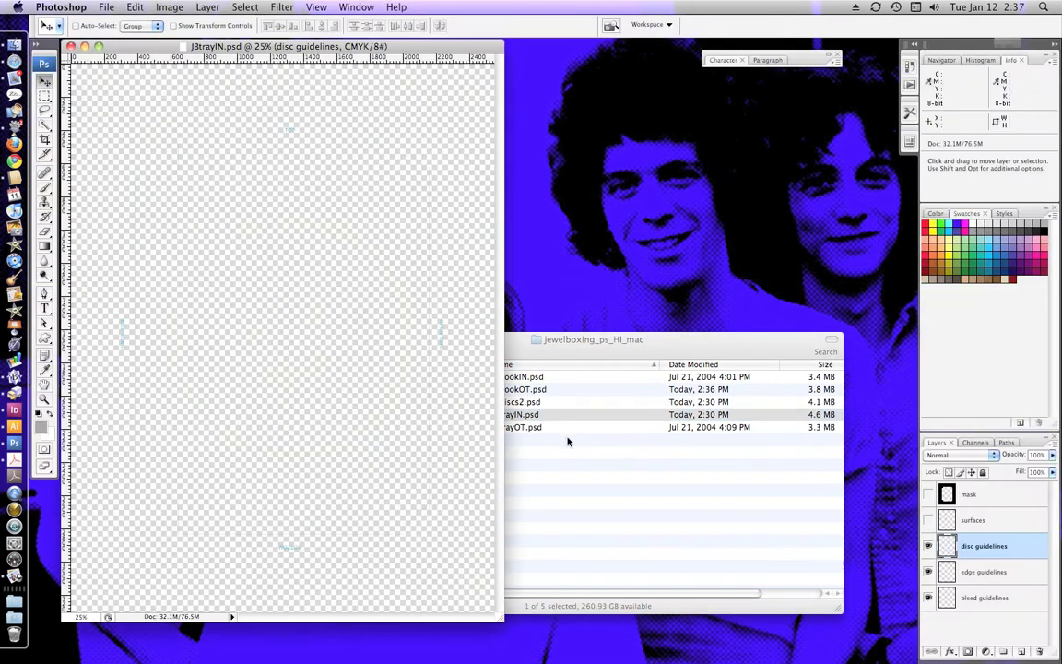
Step: Enlarge the JBtrayIN.psd window to show the whole tray, then bring the template folder forward
left_click_drag(499, 616, 883, 614)
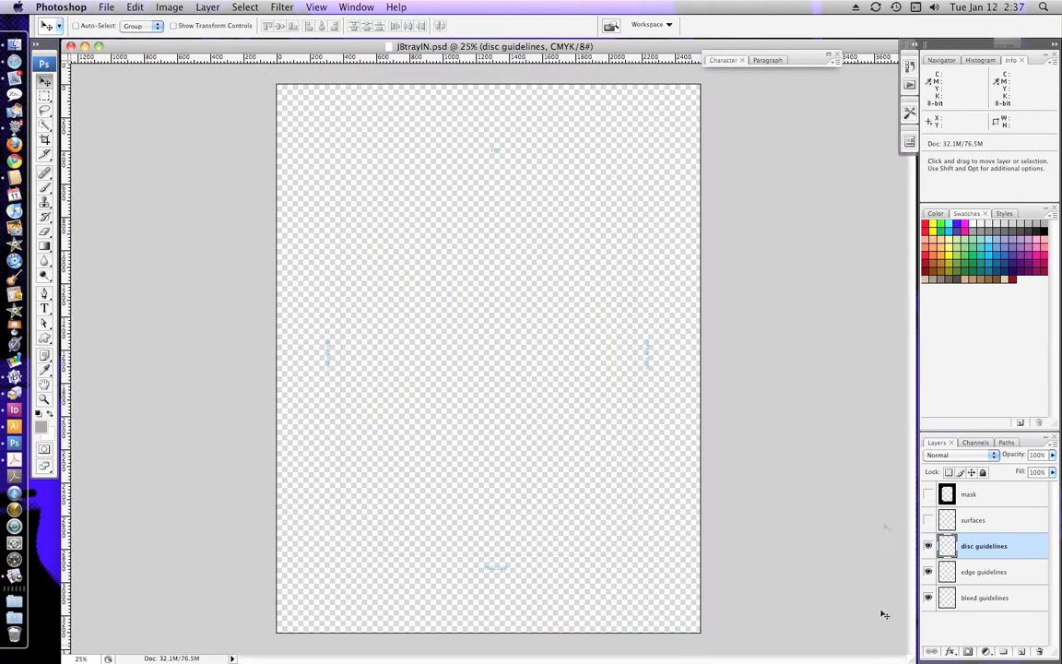
left_click(14, 45)
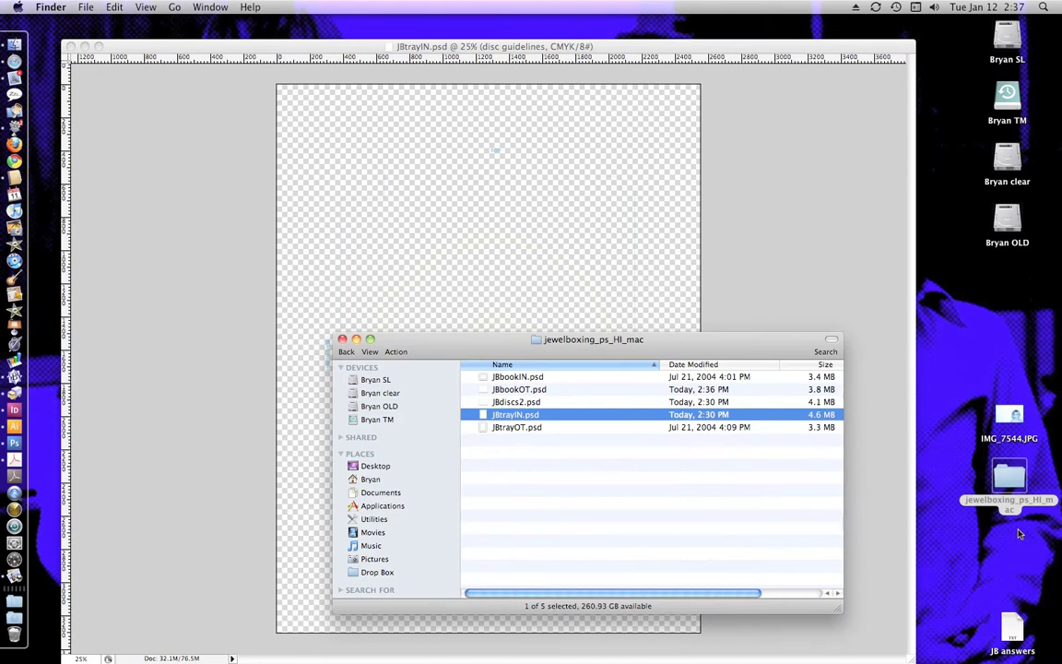
Step: Copy the IMG_7544.JPG child photo into JBtrayIN.psd and move Layer 1 to the bottom
double_click(1011, 412)
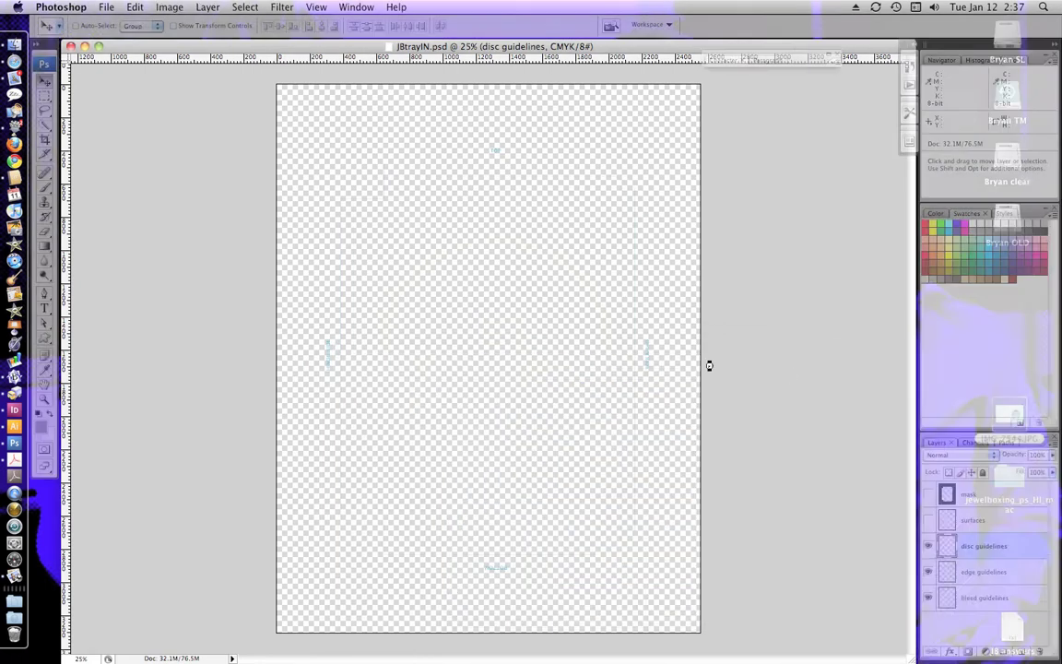
key("super+w")
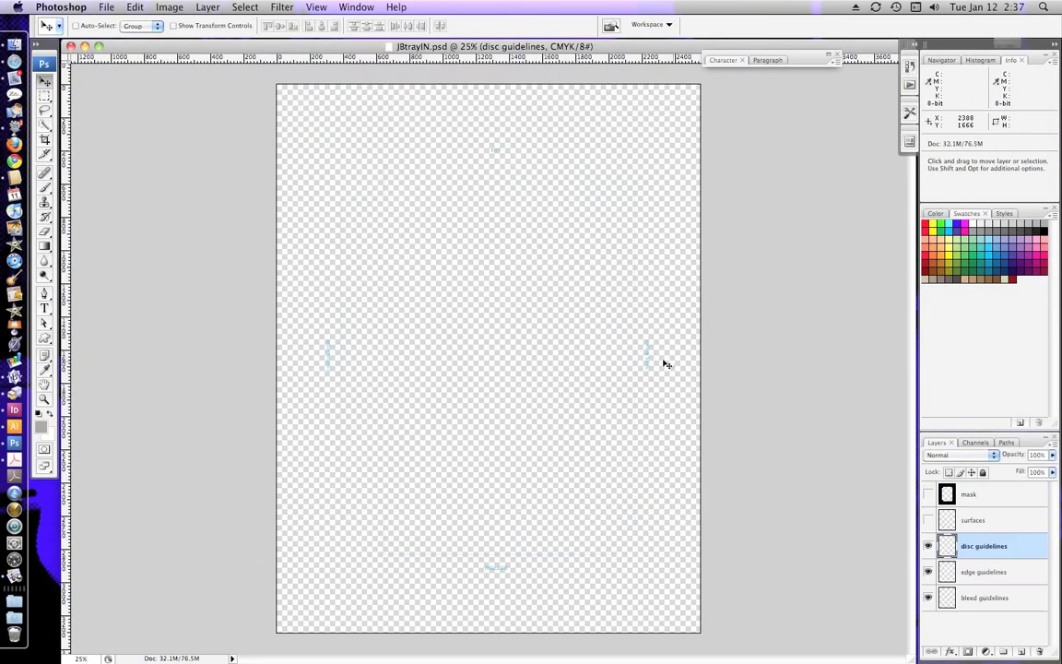
key("super+v")
key("super+t")
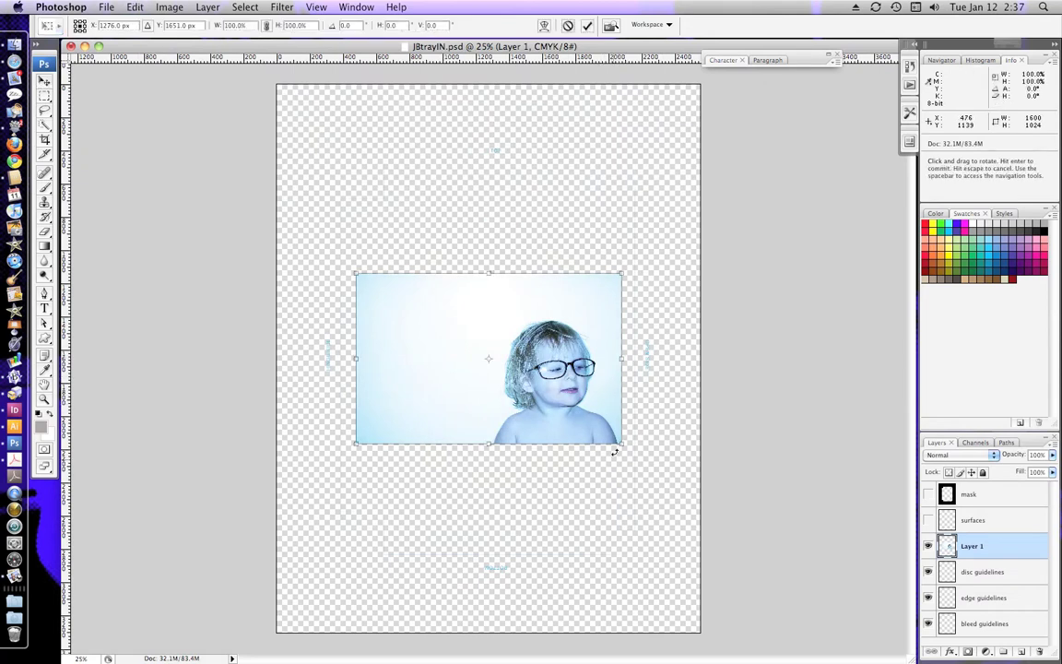
left_click_drag(621, 444, 789, 599)
key("super+z")
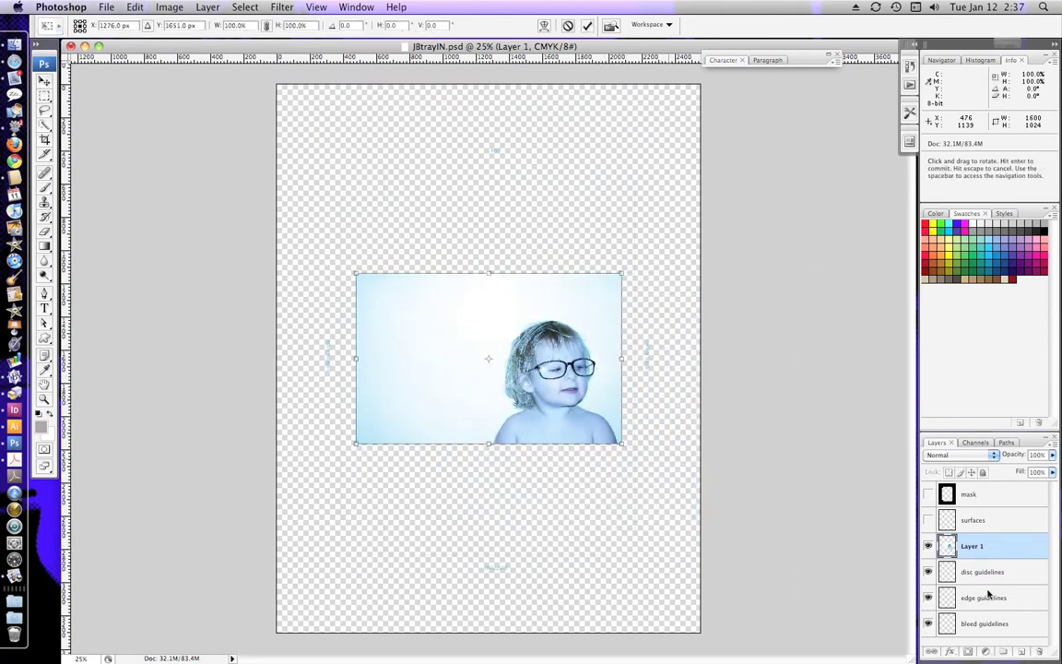
key("Escape")
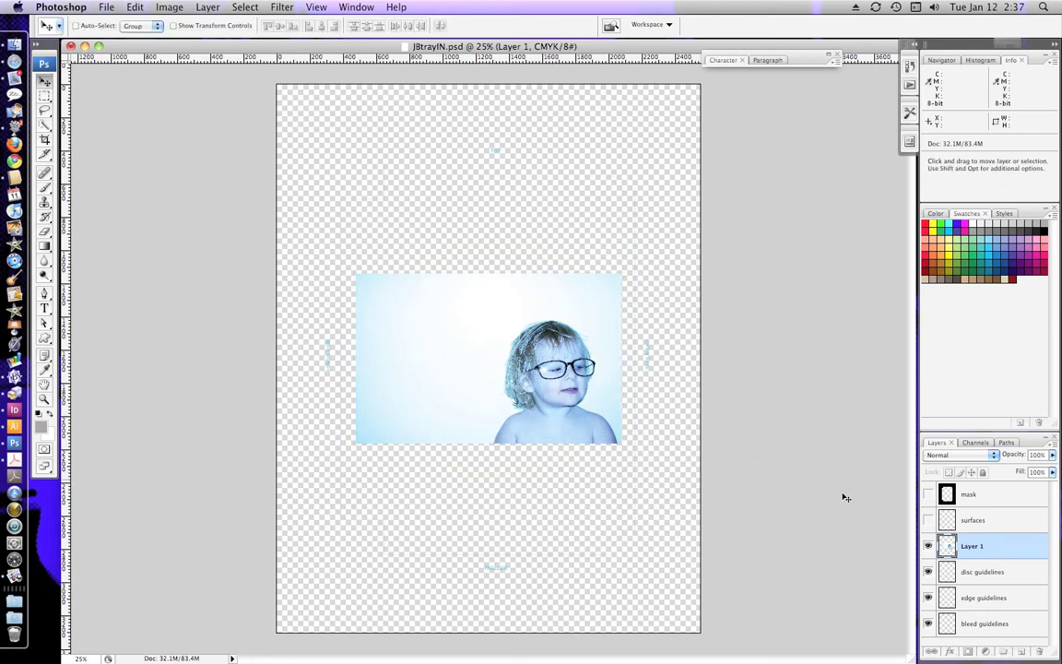
left_click_drag(984, 546, 992, 643)
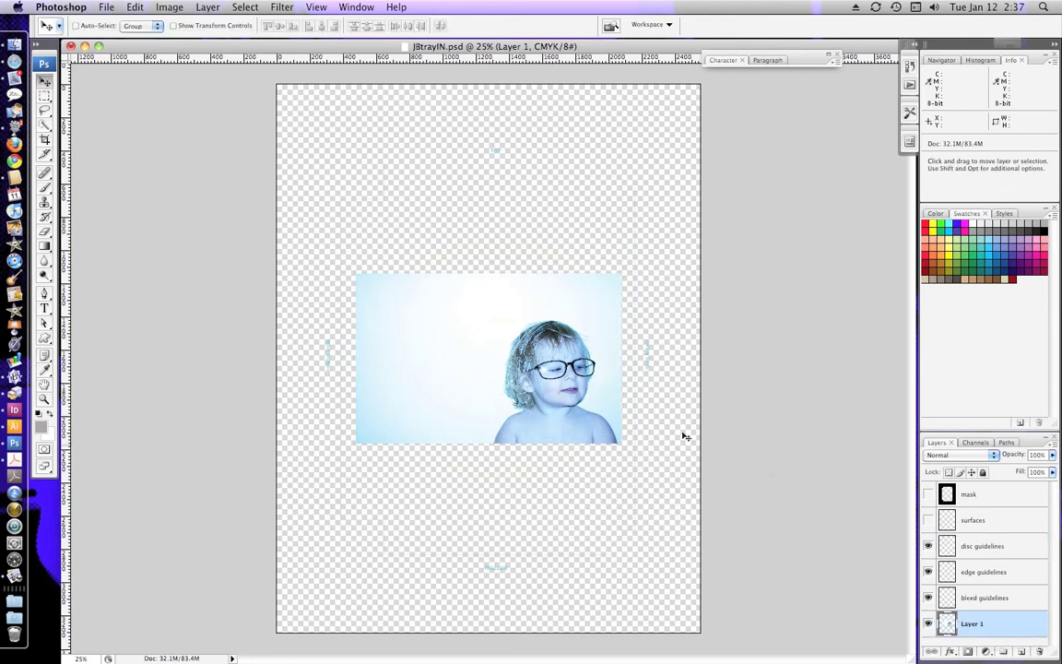
Step: Scale the child photo to about 261.6% and centre it on the tray layout
key("super+t")
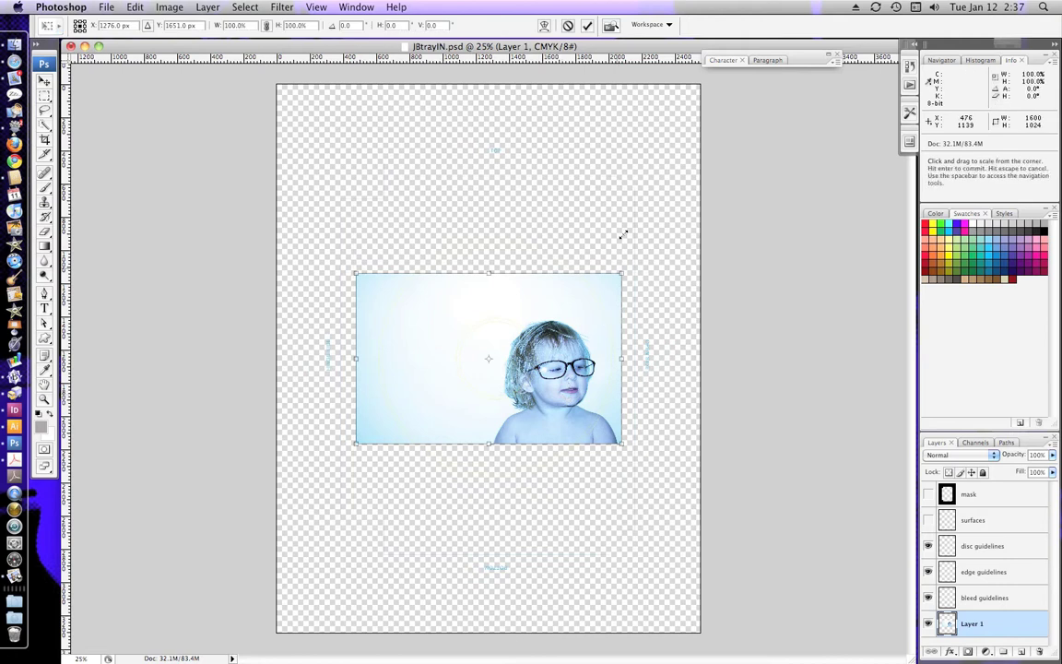
left_click_drag(623, 267, 799, 100)
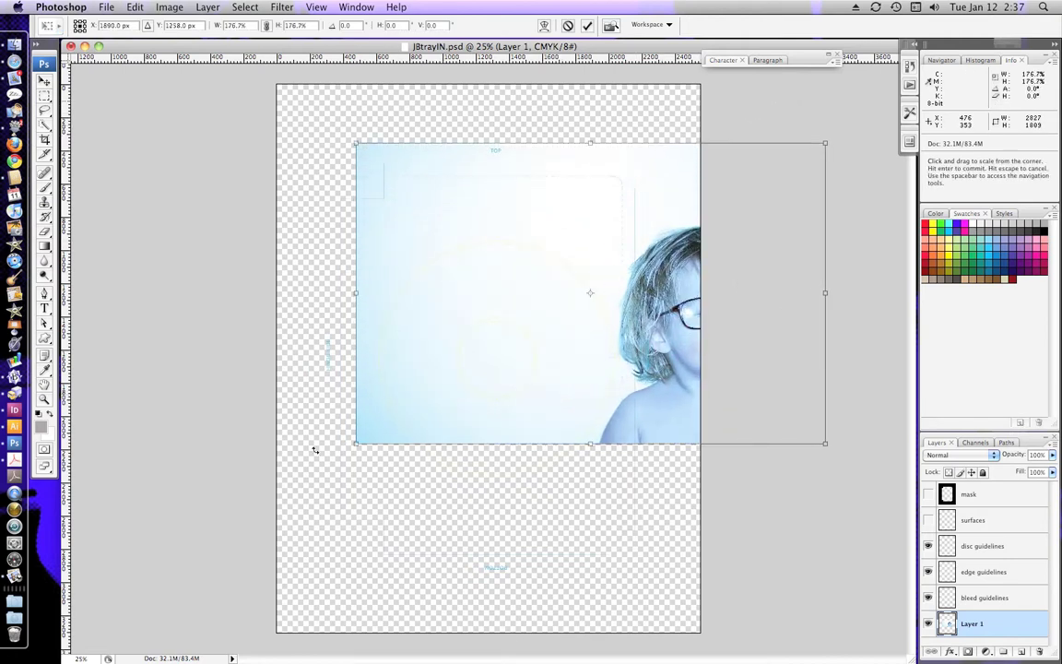
left_click_drag(350, 437, 166, 609)
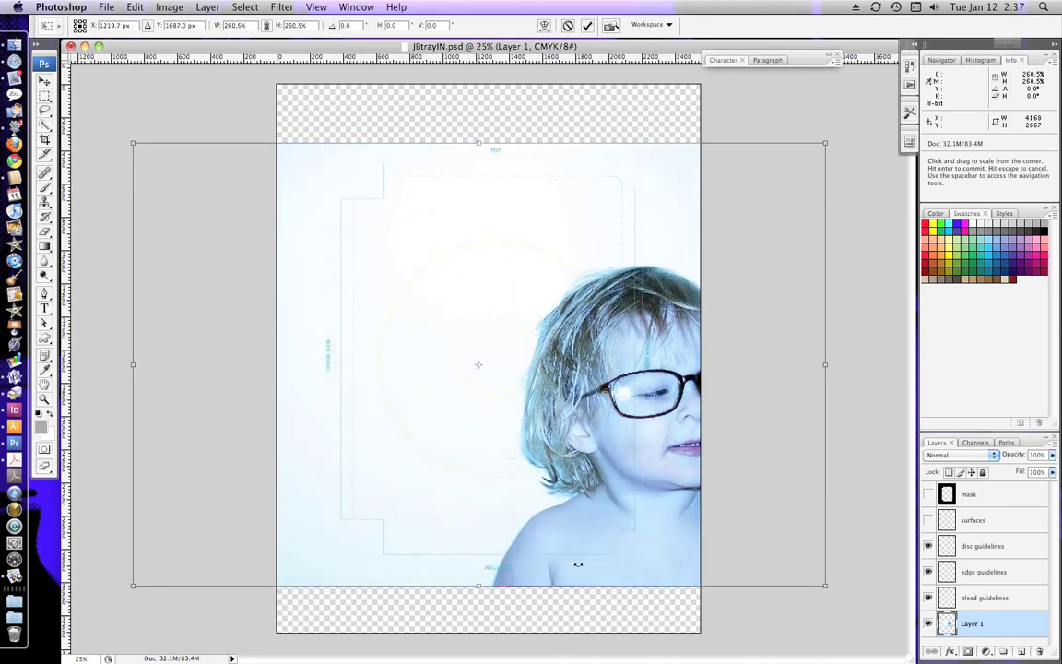
left_click_drag(578, 565, 463, 502)
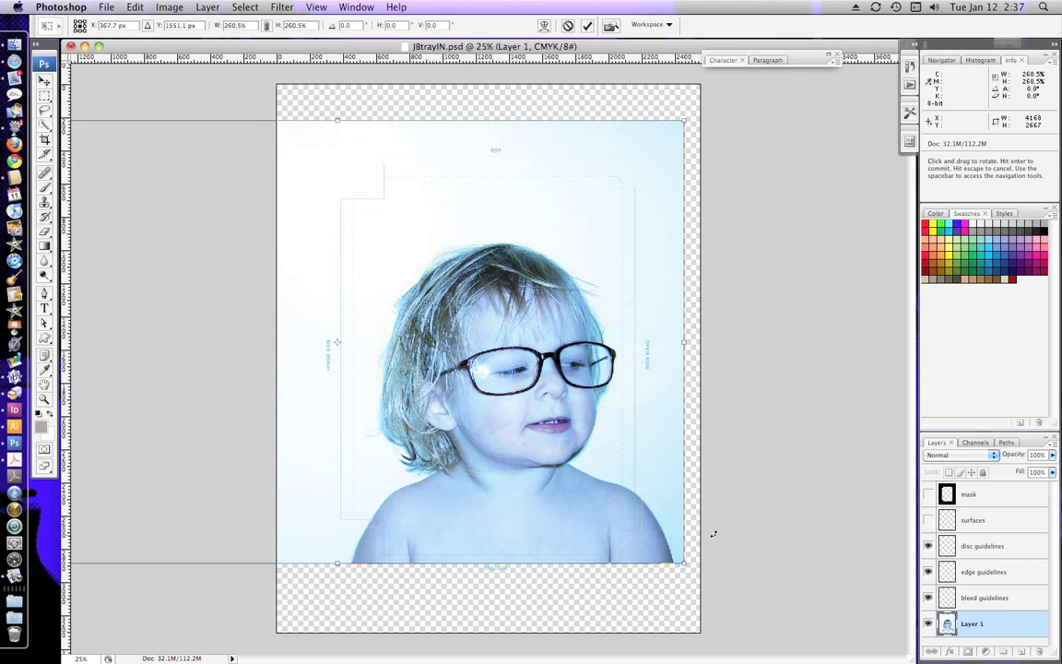
left_click_drag(683, 563, 687, 566)
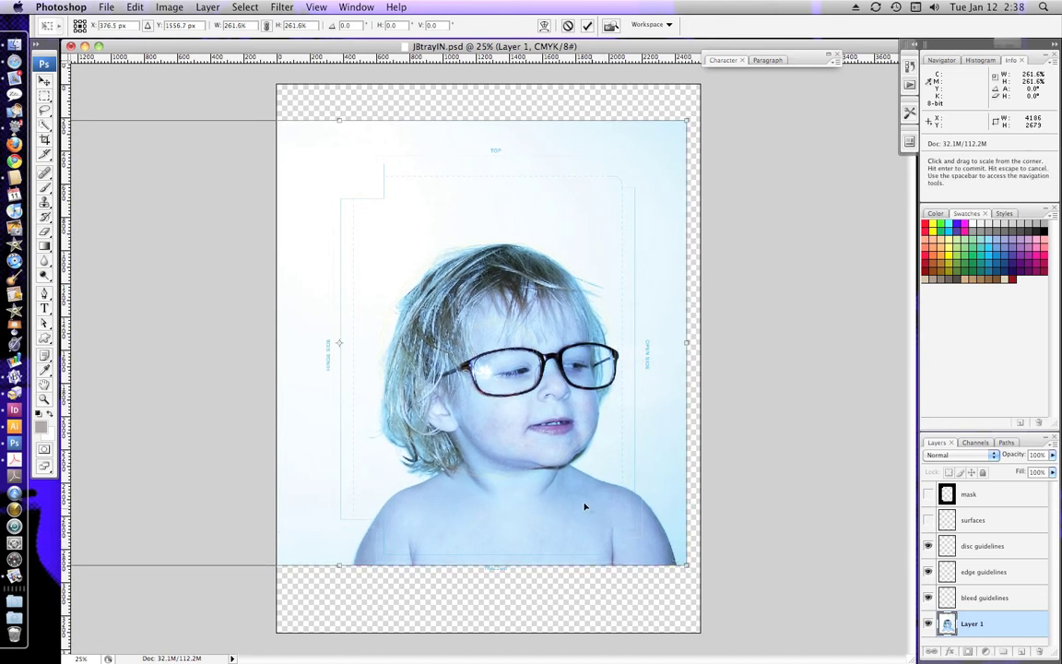
left_click_drag(582, 504, 581, 504)
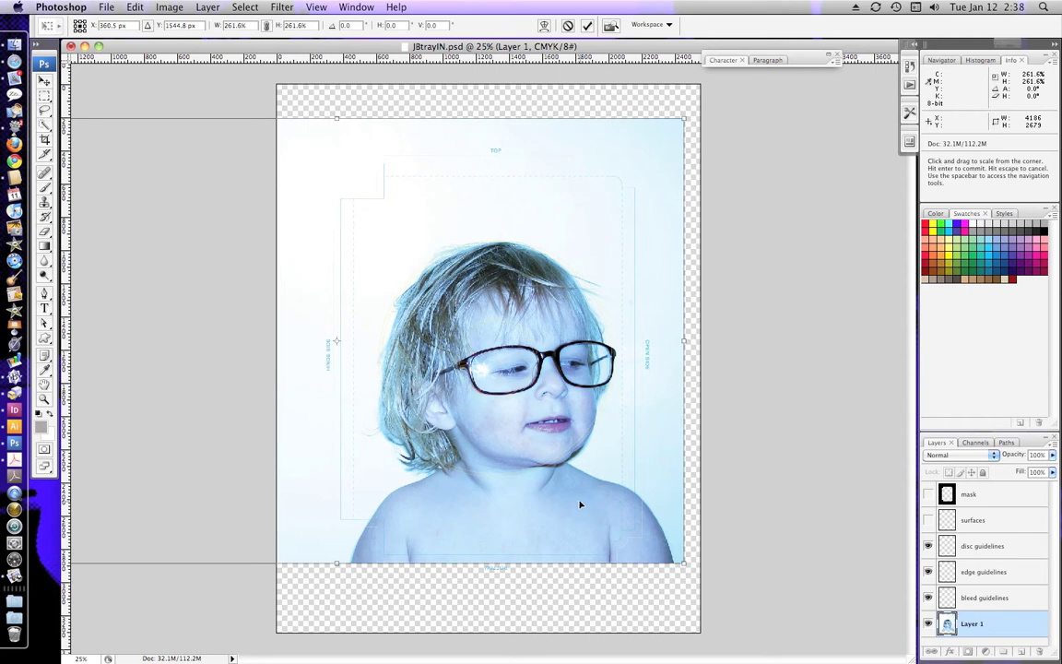
key("Return")
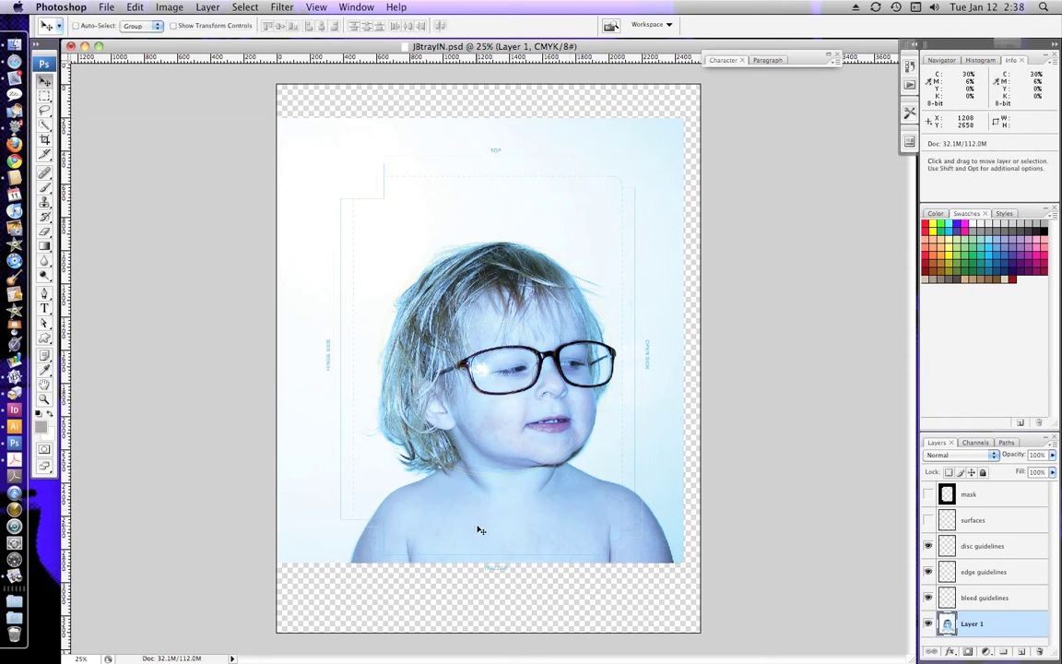
Step: Select the whole canvas and place a vertical guide on the left fold line
key("super+a")
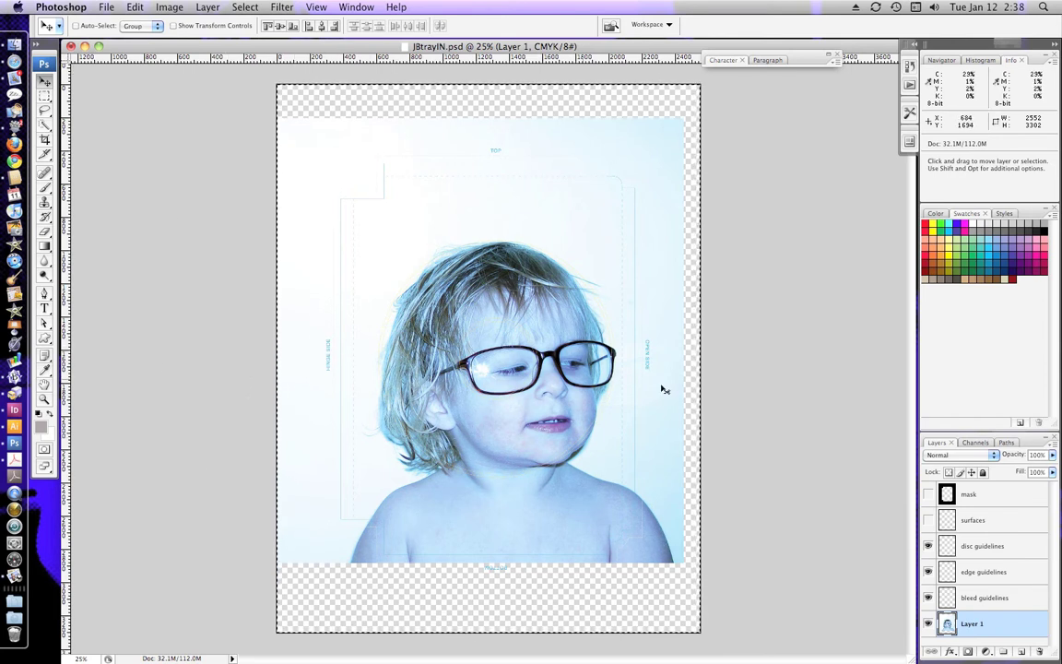
left_click_drag(66, 236, 383, 254)
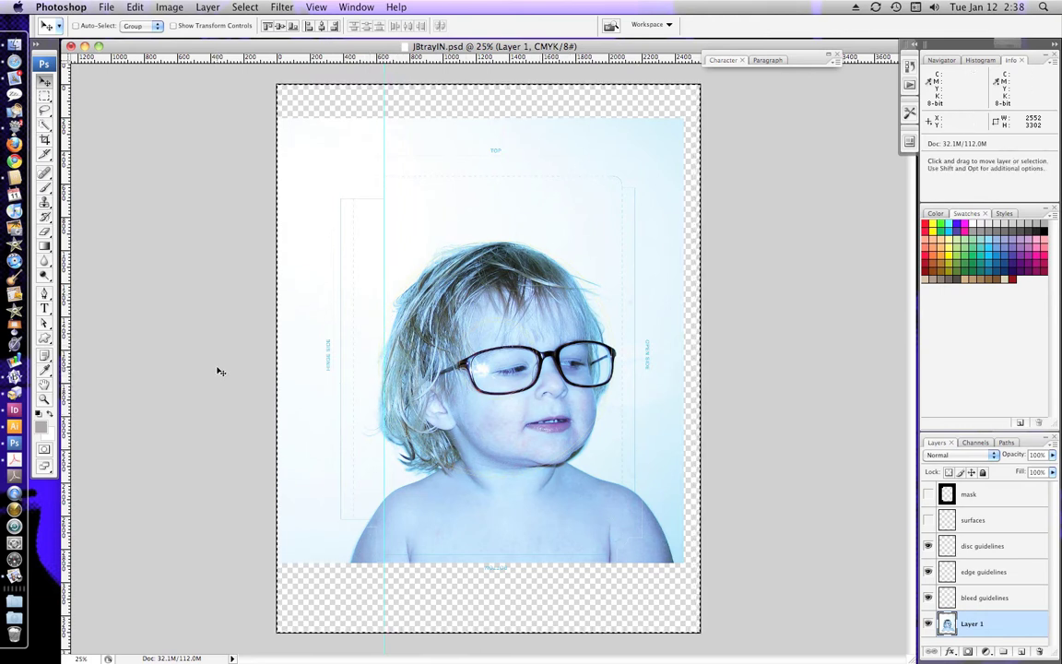
left_click(44, 139)
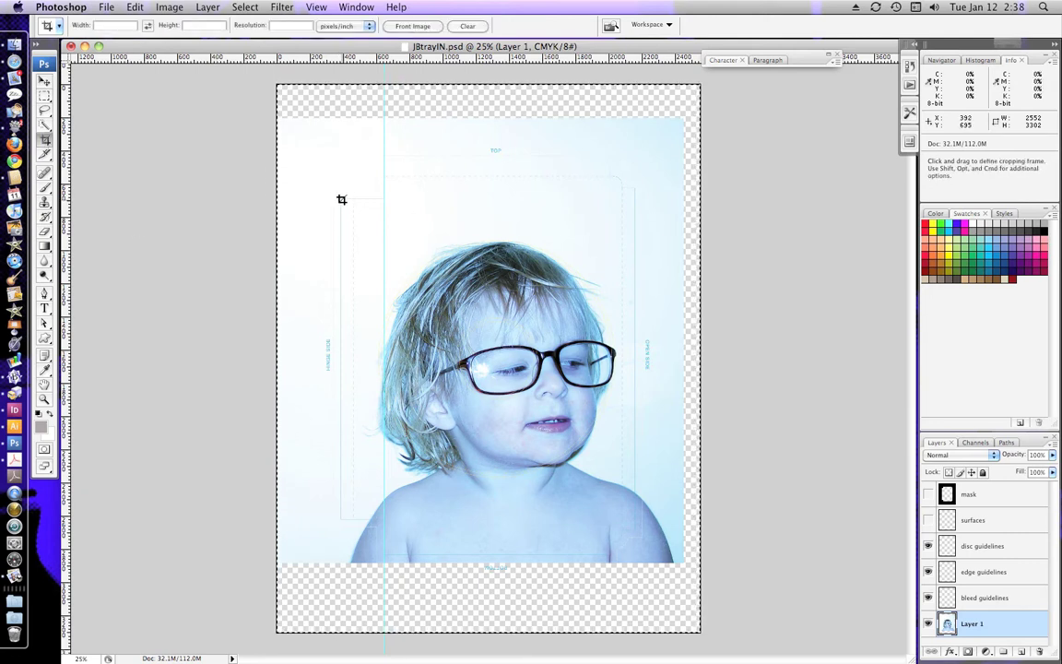
Step: Add a horizontal guide across the tray's middle and discard the trial crop with Don't Crop
left_click_drag(385, 179, 427, 500)
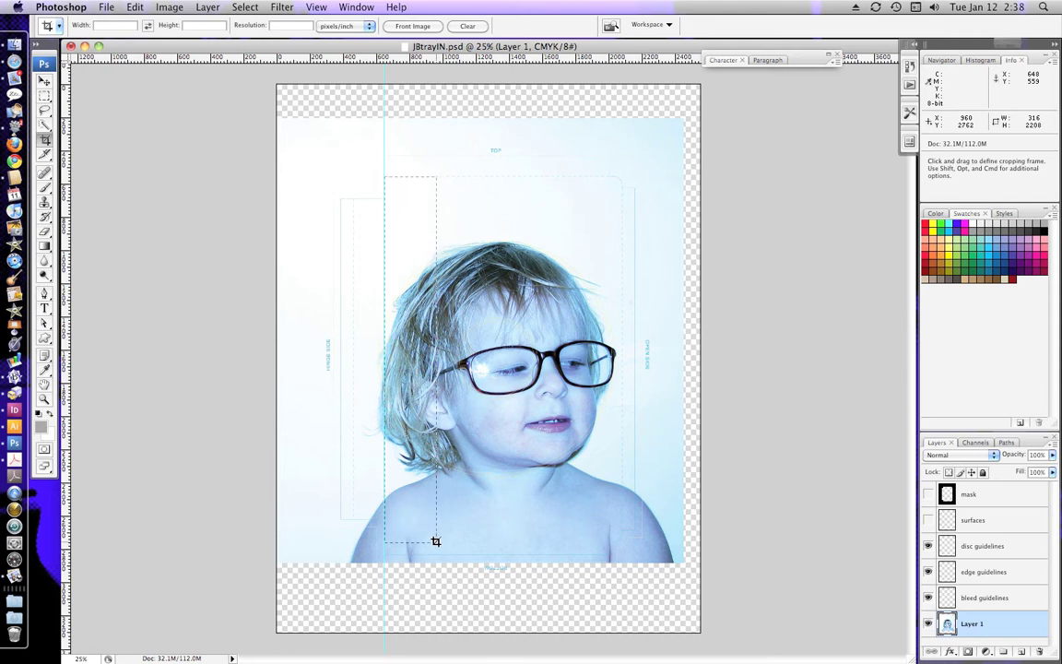
left_click_drag(436, 543, 438, 544)
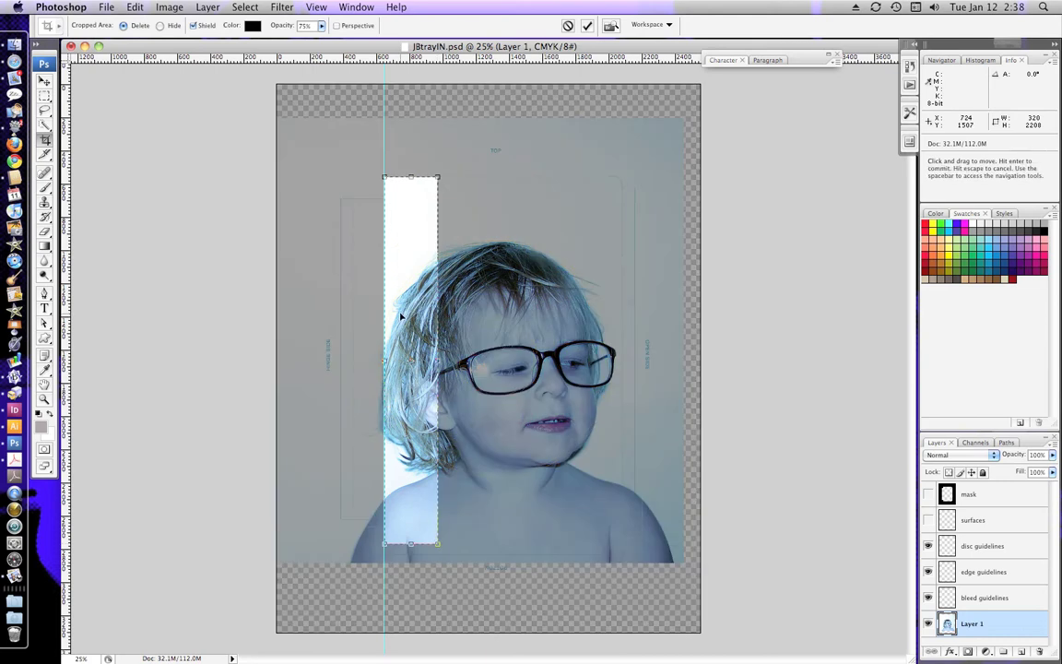
left_click_drag(403, 159, 415, 359)
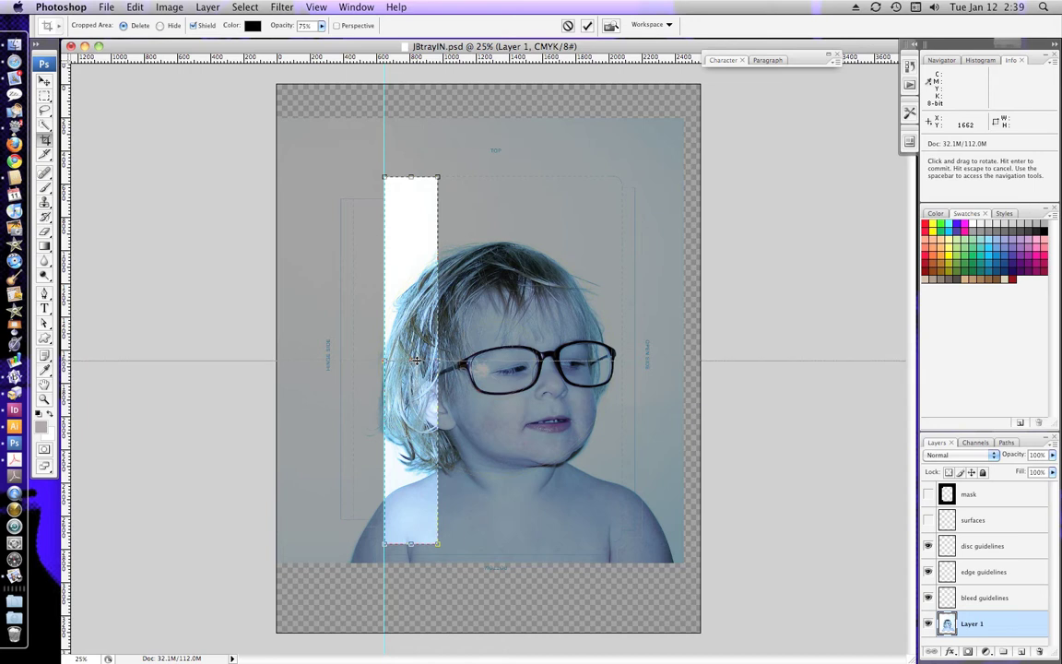
left_click_drag(416, 360, 416, 359)
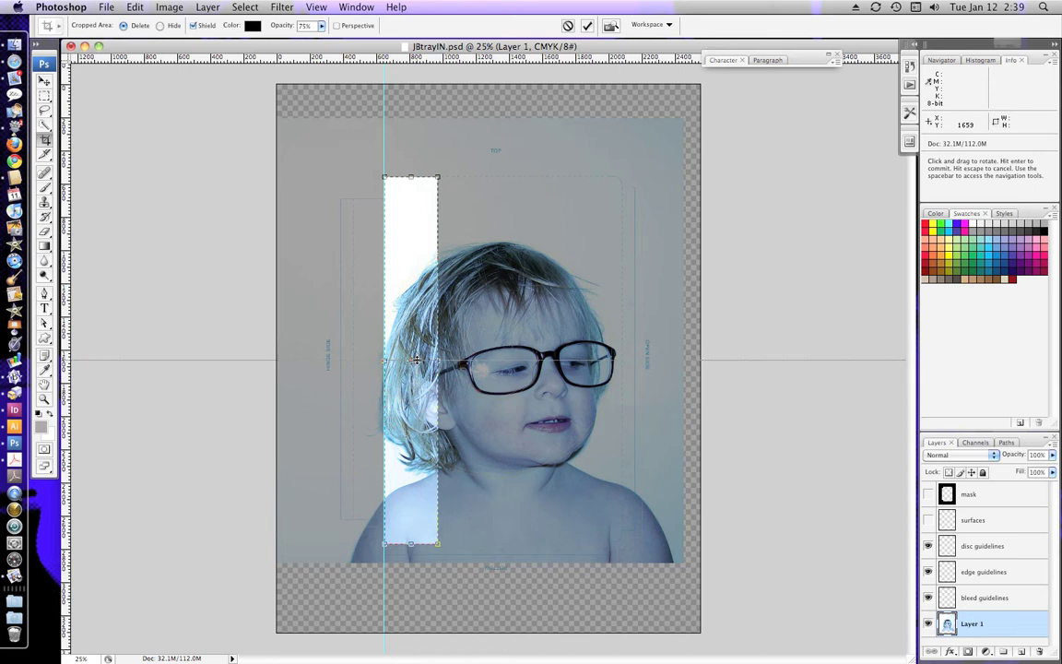
left_click(44, 95)
left_click(599, 225)
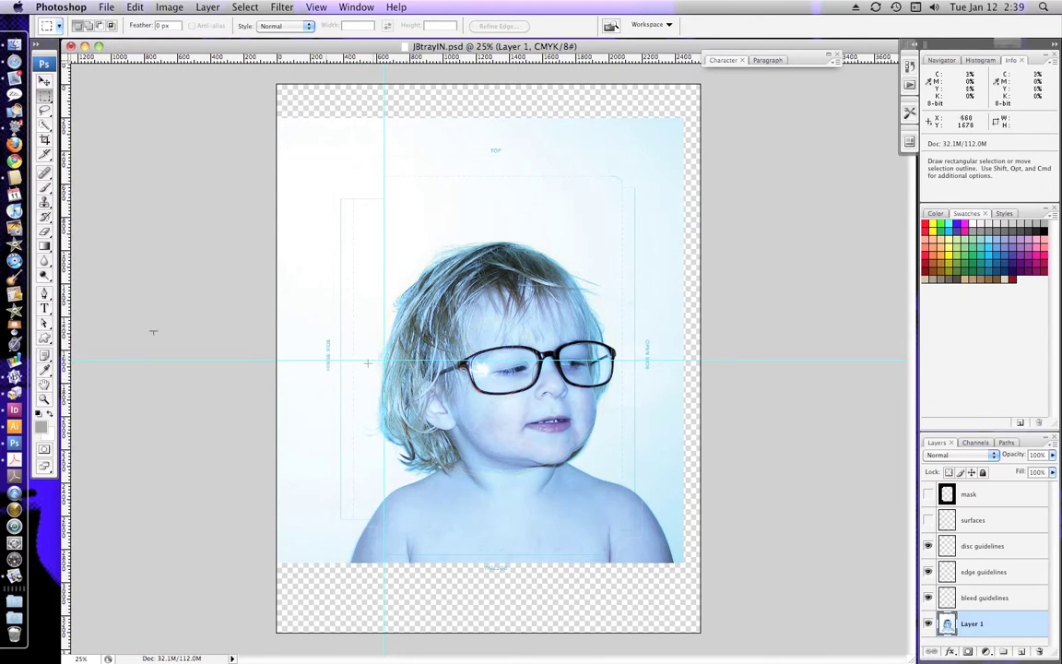
left_click(43, 398)
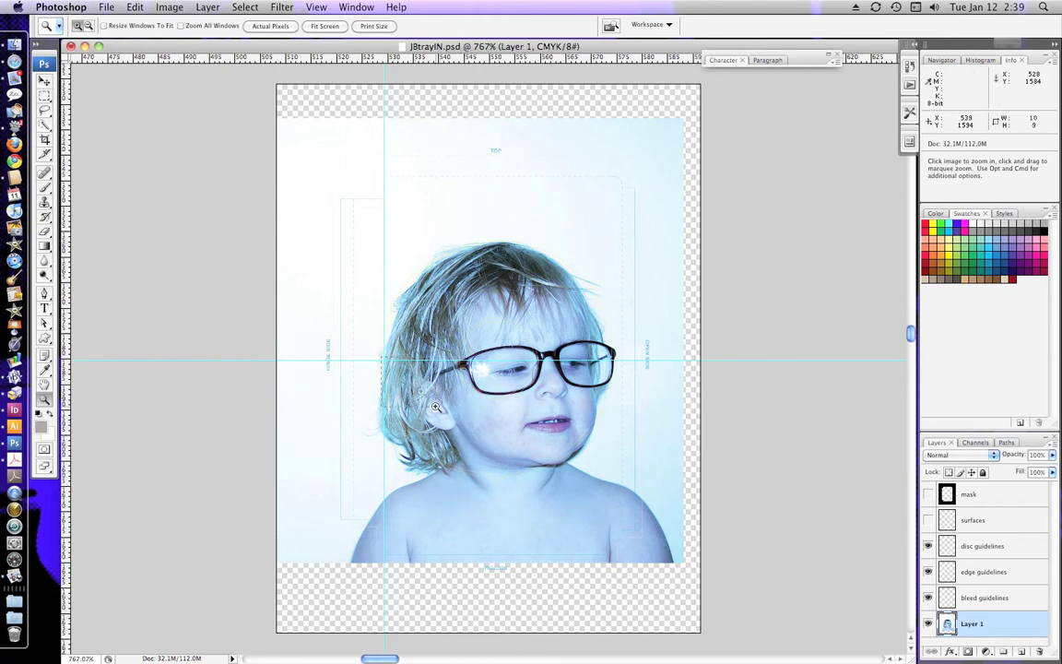
left_click_drag(362, 343, 403, 367)
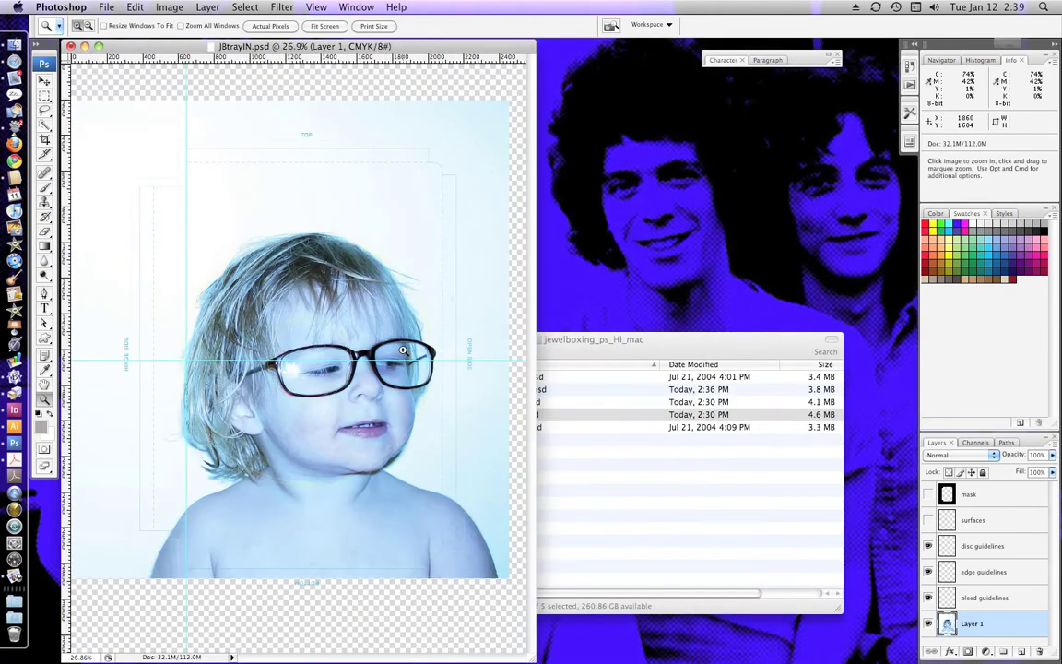
left_click_drag(184, 345, 215, 381)
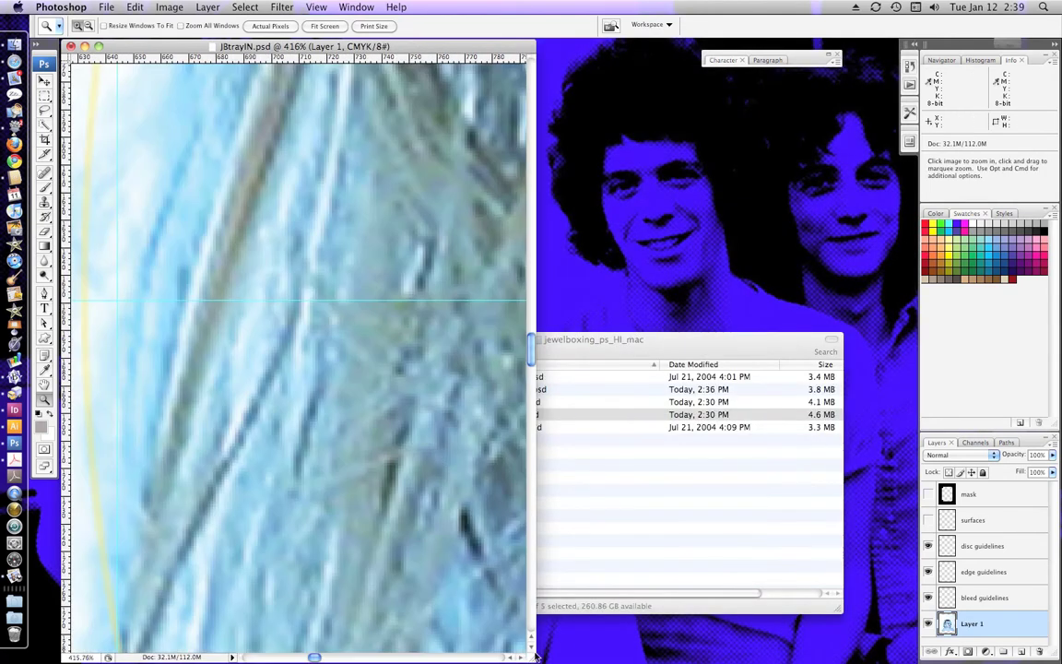
left_click_drag(530, 657, 897, 653)
left_click_drag(212, 333, 385, 332)
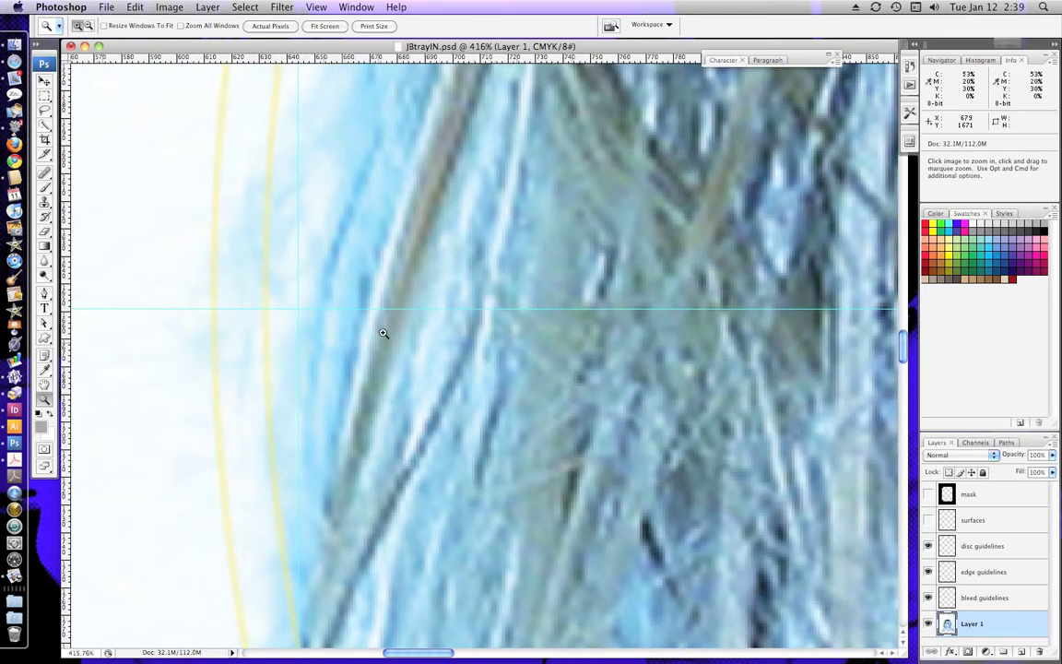
left_click(318, 312, "alt")
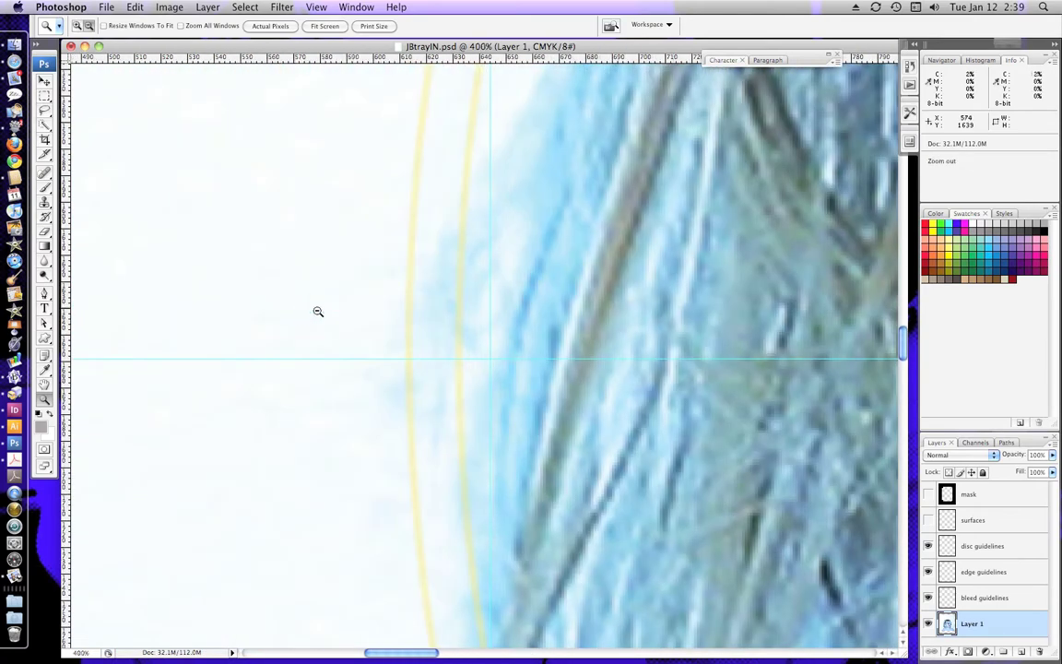
left_click(432, 339, "alt")
left_click(498, 368, "alt")
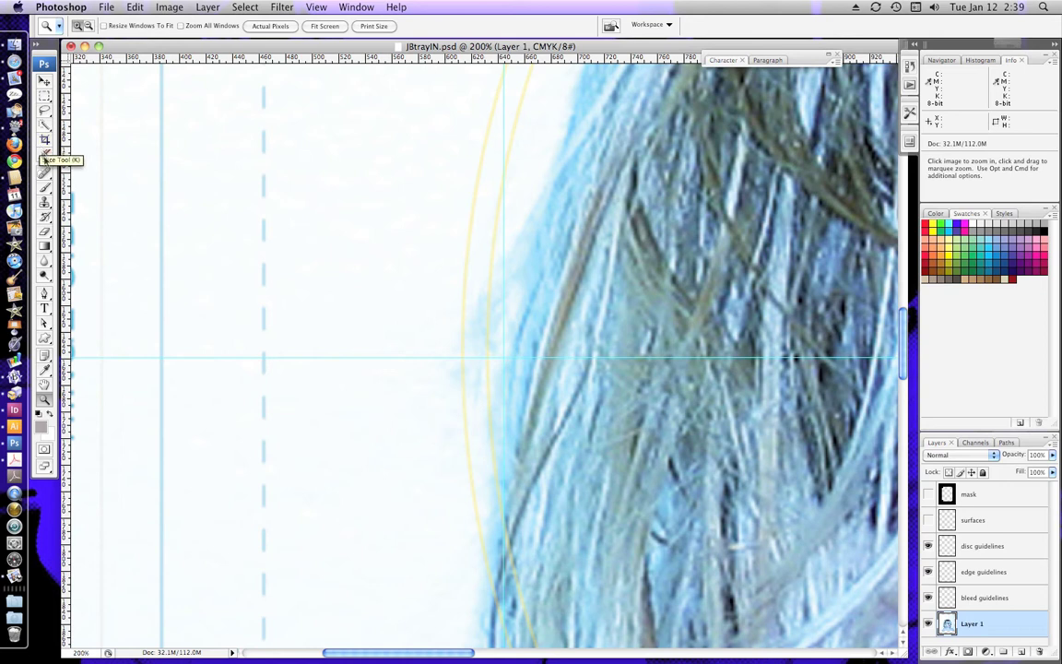
left_click(44, 187)
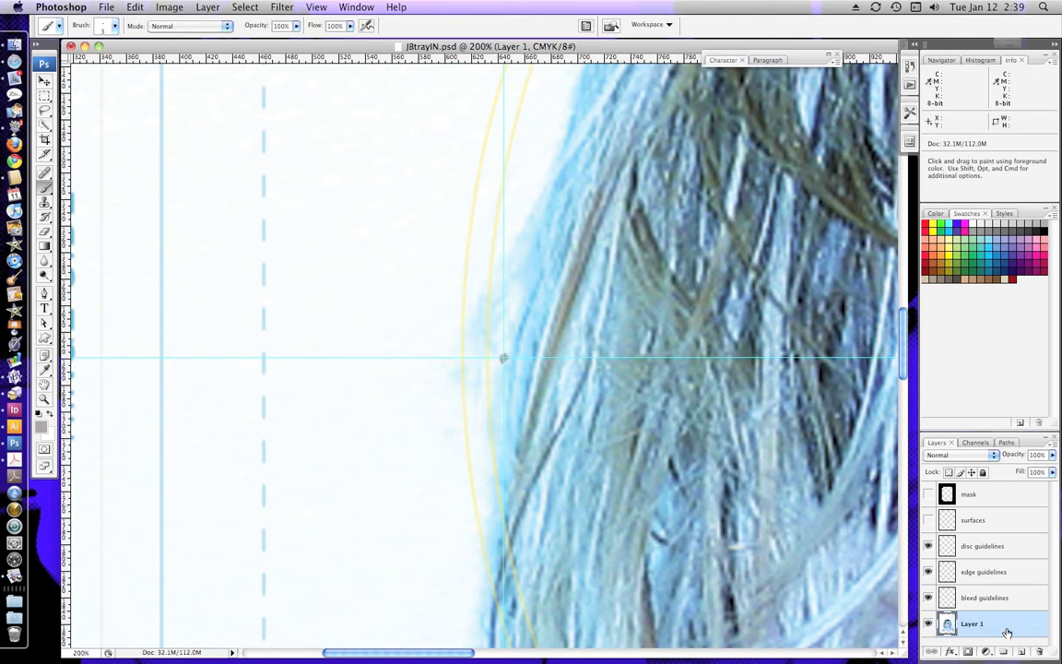
key("super+0")
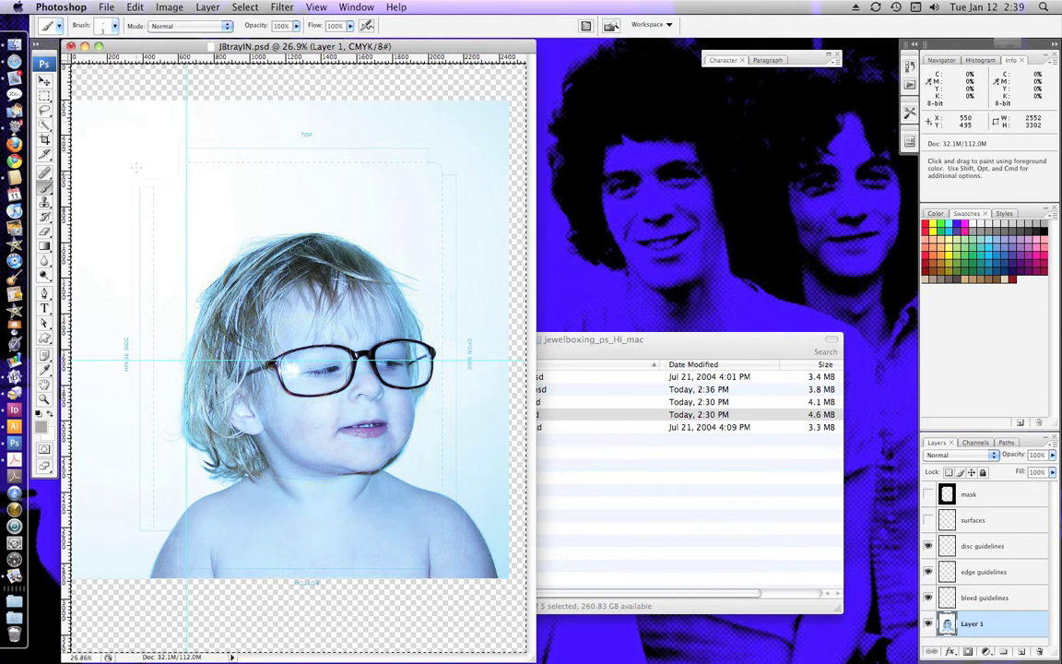
left_click(44, 95)
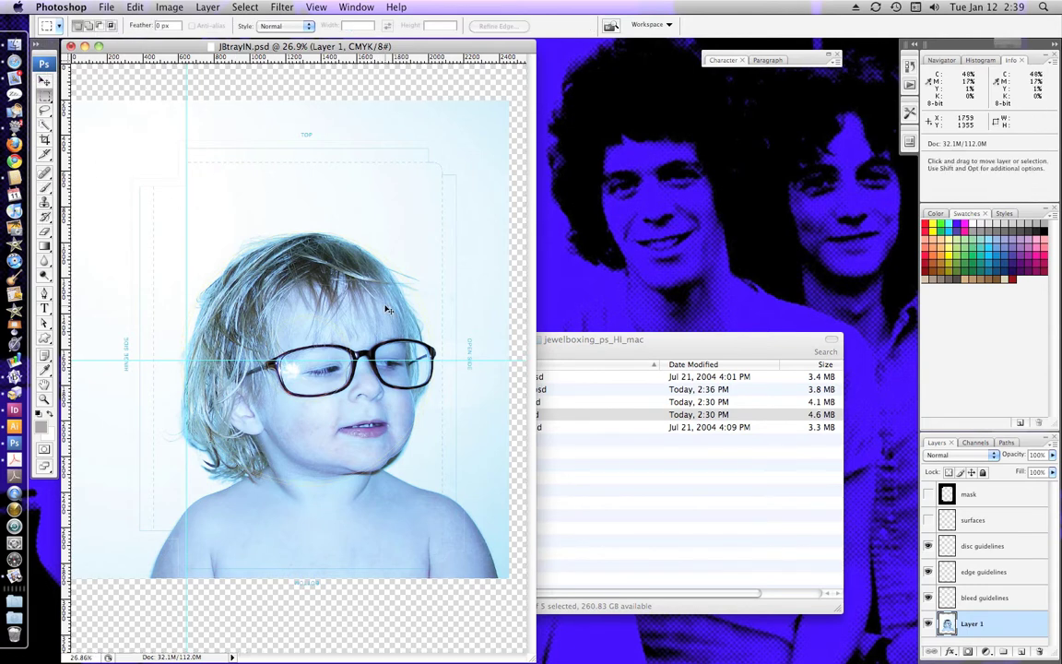
Step: Open the JBbookOT.psd booklet template from the jewelboxing_ps_HI_mac folder
left_click(544, 428)
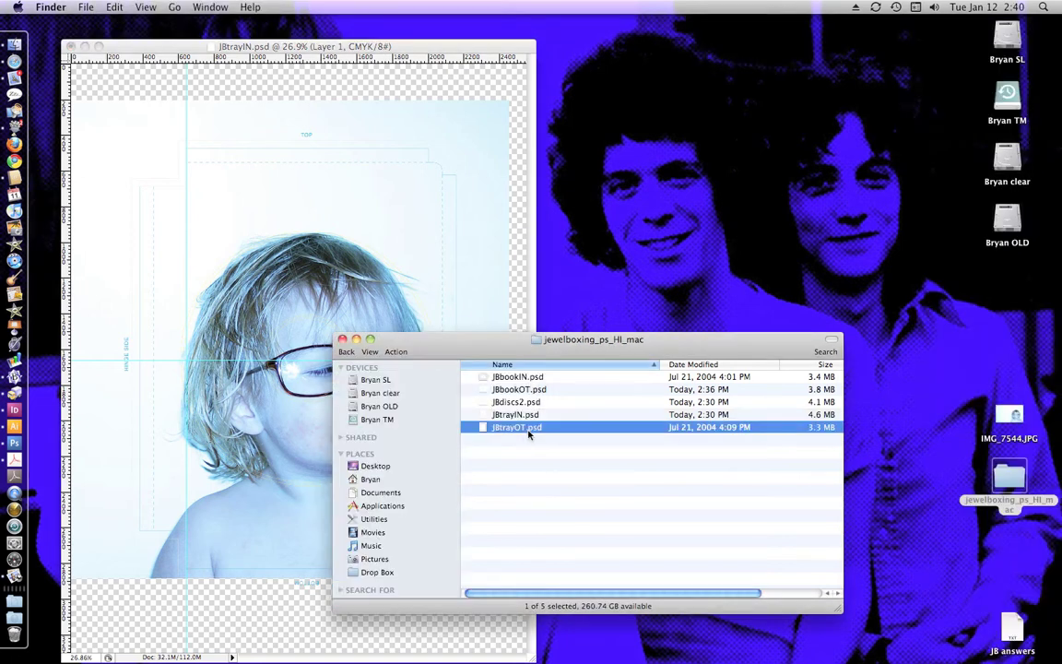
left_click(526, 391)
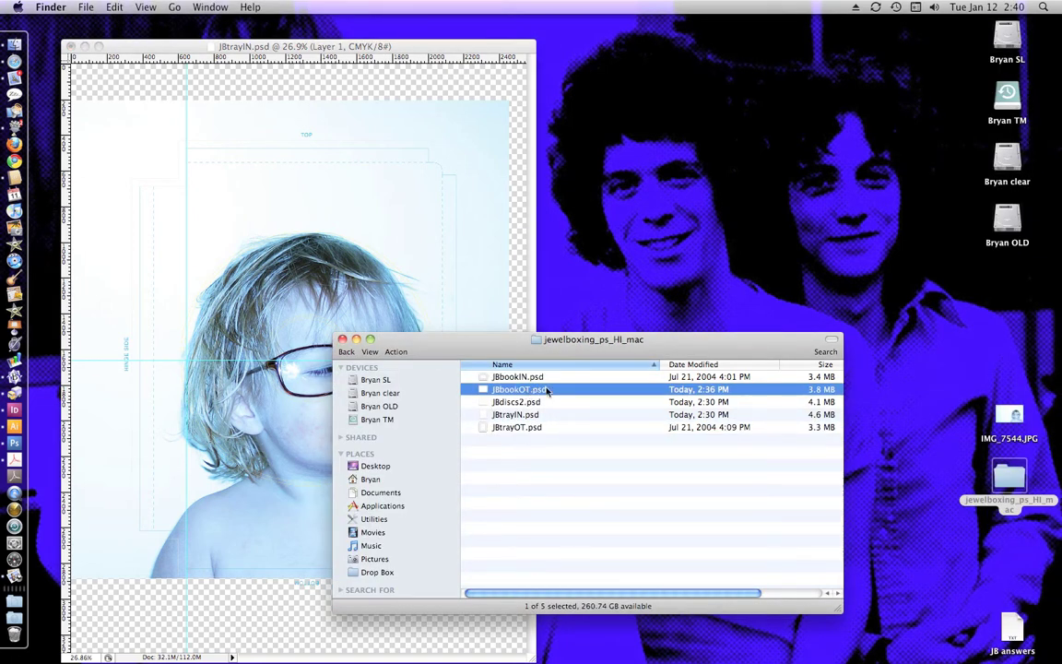
double_click(546, 391)
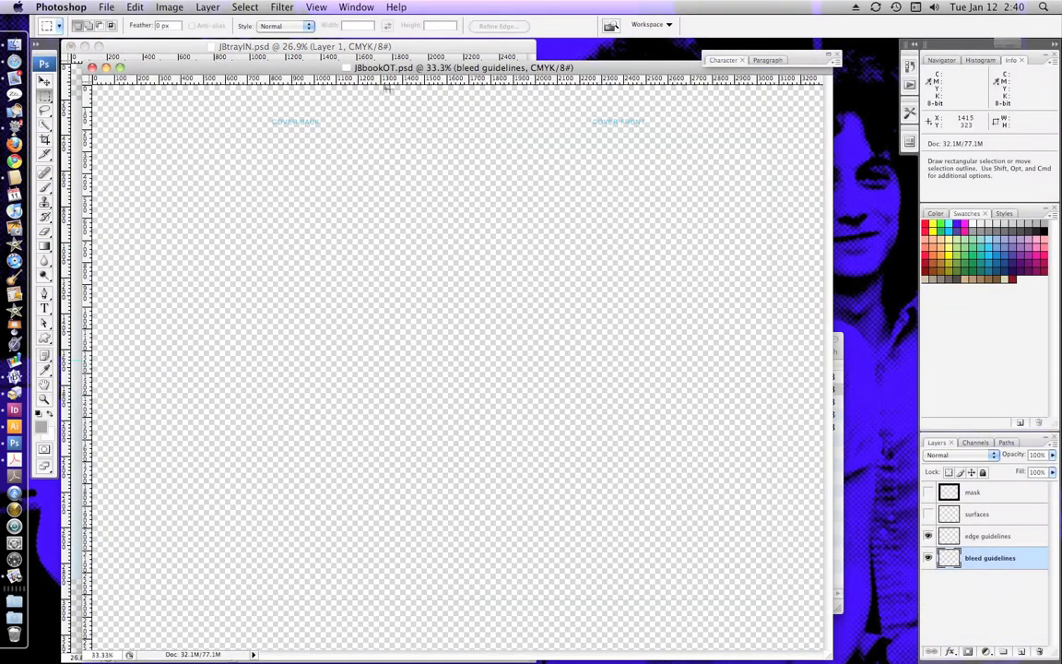
Step: Drag the child photo from JBtrayIN.psd into JBbookOT.psd and place it on the cover-front half
left_click_drag(364, 68, 688, 122)
left_click(43, 80)
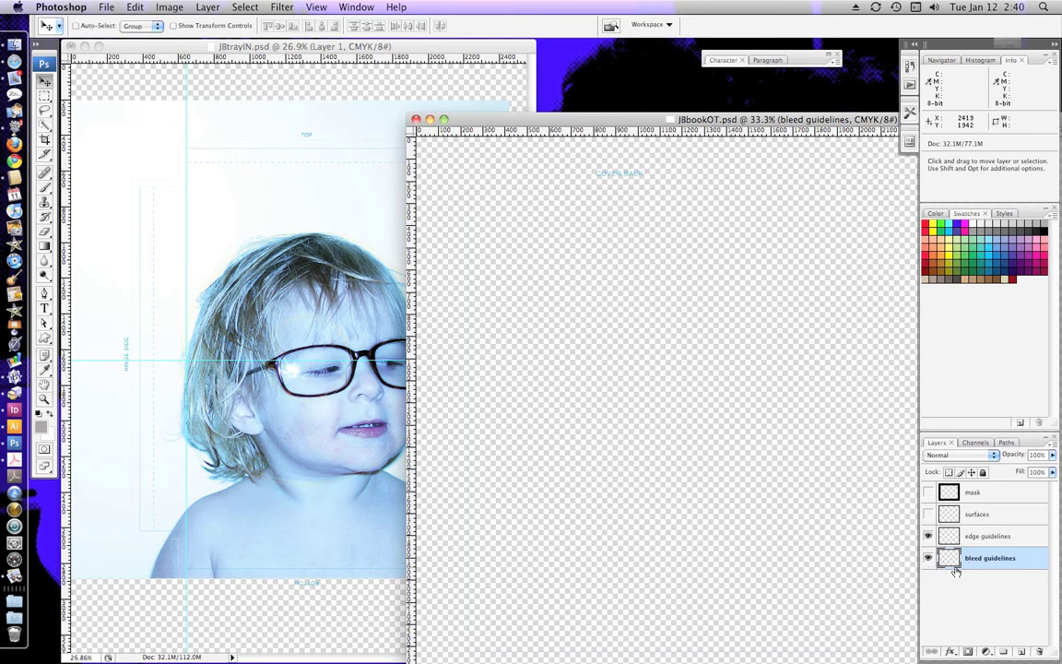
left_click(387, 361)
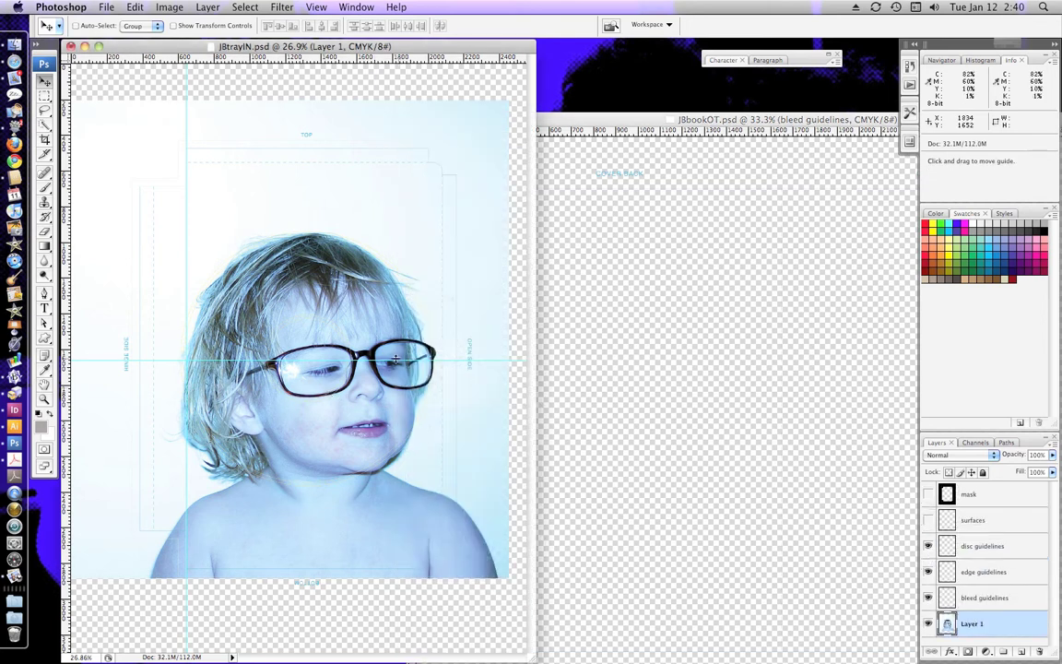
left_click_drag(387, 361, 532, 363)
left_click_drag(505, 316, 840, 402)
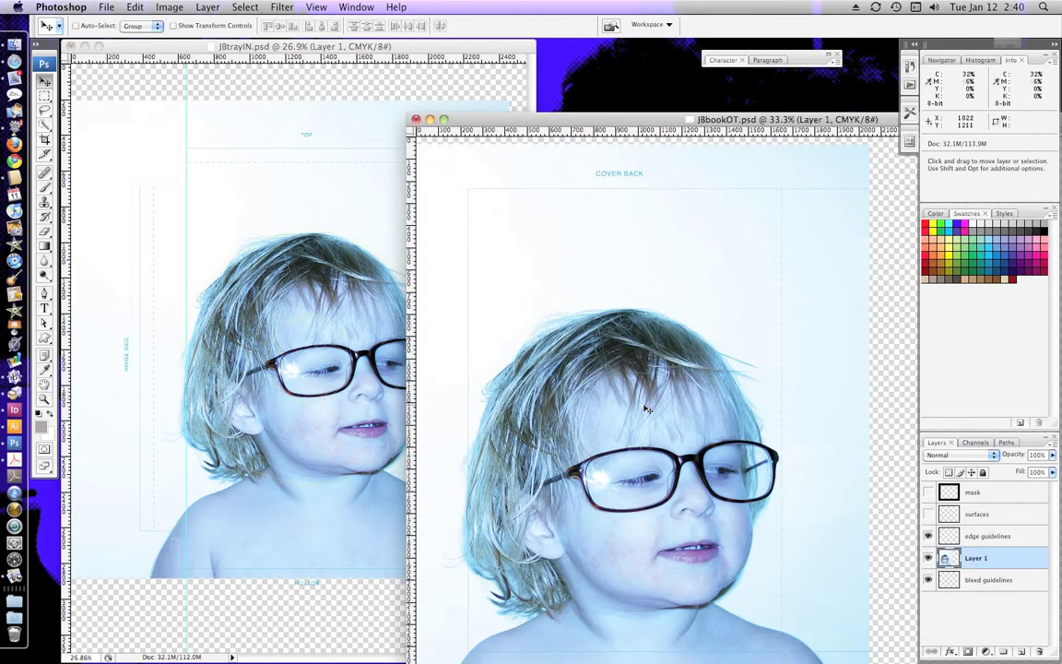
left_click(444, 119)
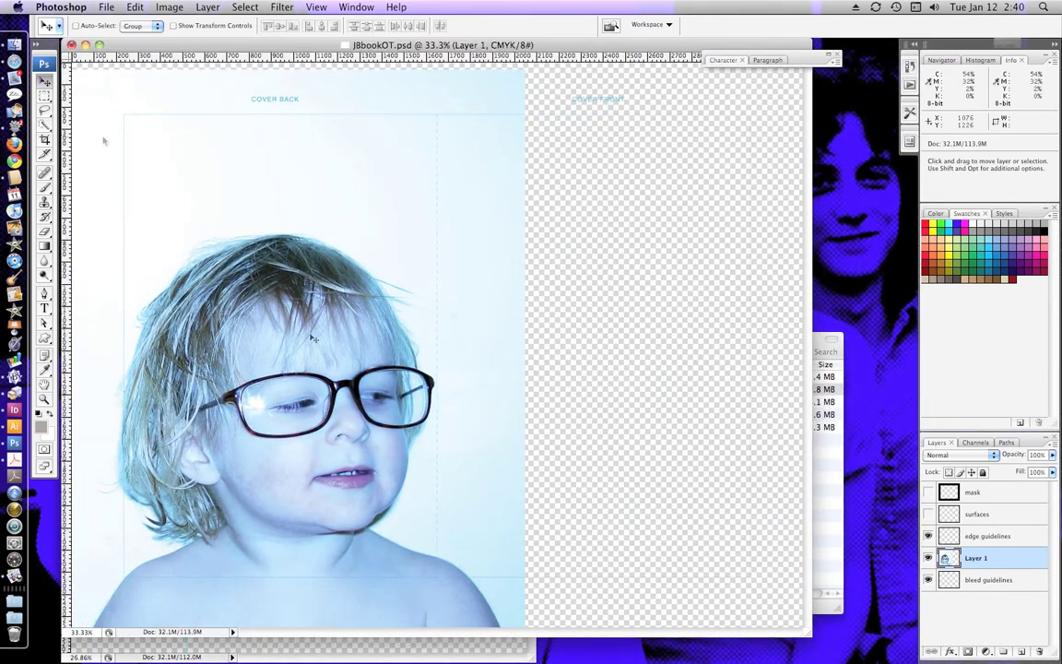
left_click_drag(345, 317, 668, 361)
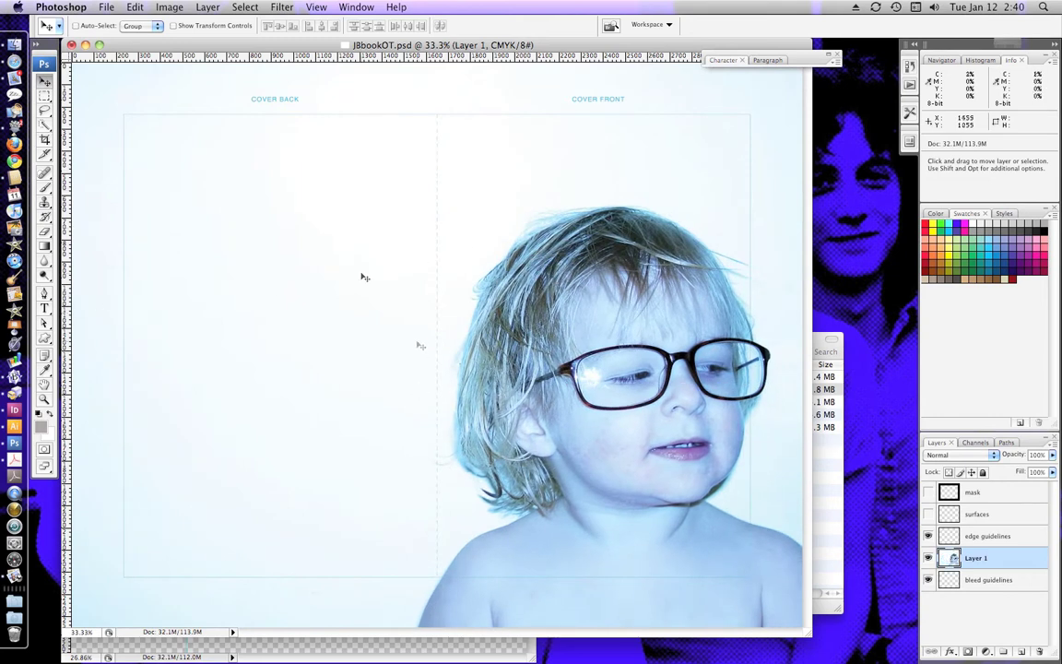
Step: Abandon the trial cover crop with Don't Crop and nudge the photo slightly up and left
left_click(43, 138)
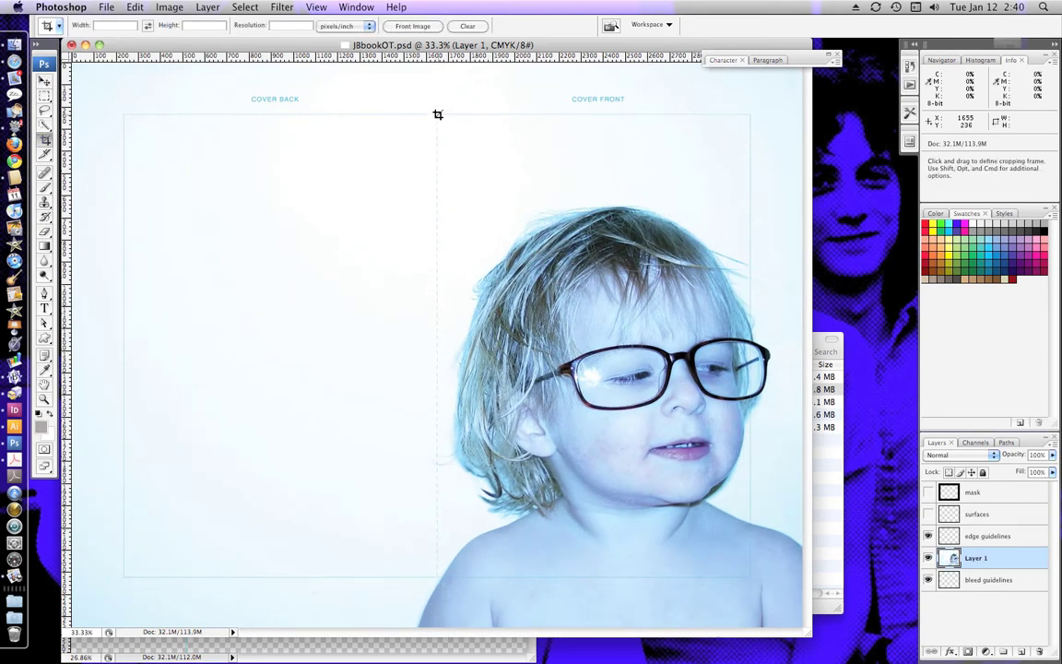
left_click_drag(437, 115, 752, 577)
left_click_drag(439, 58, 479, 346)
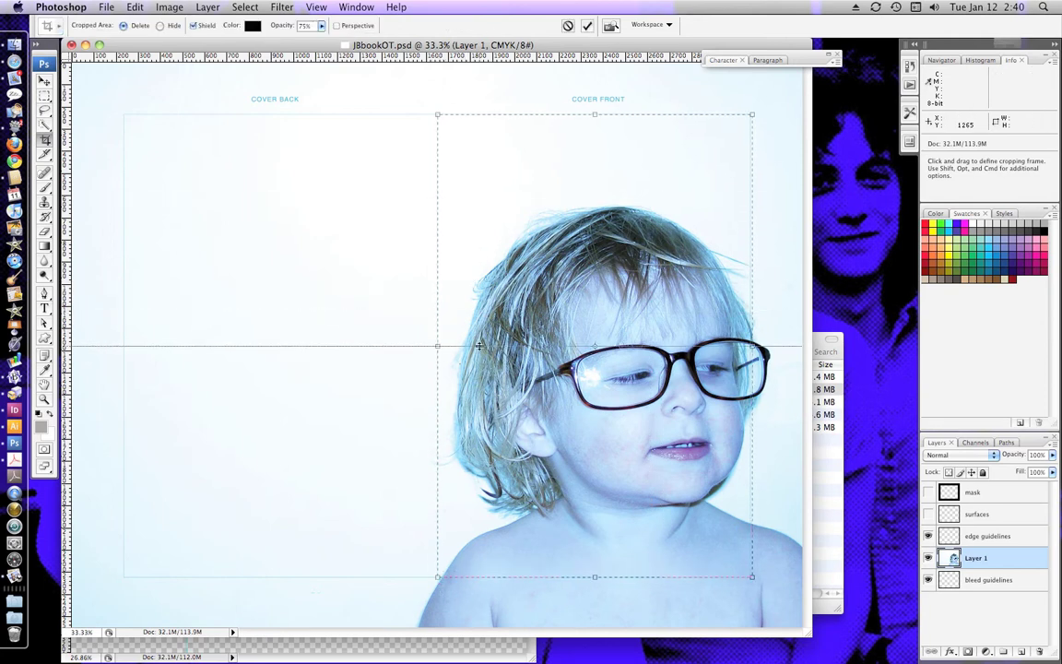
key("super+z")
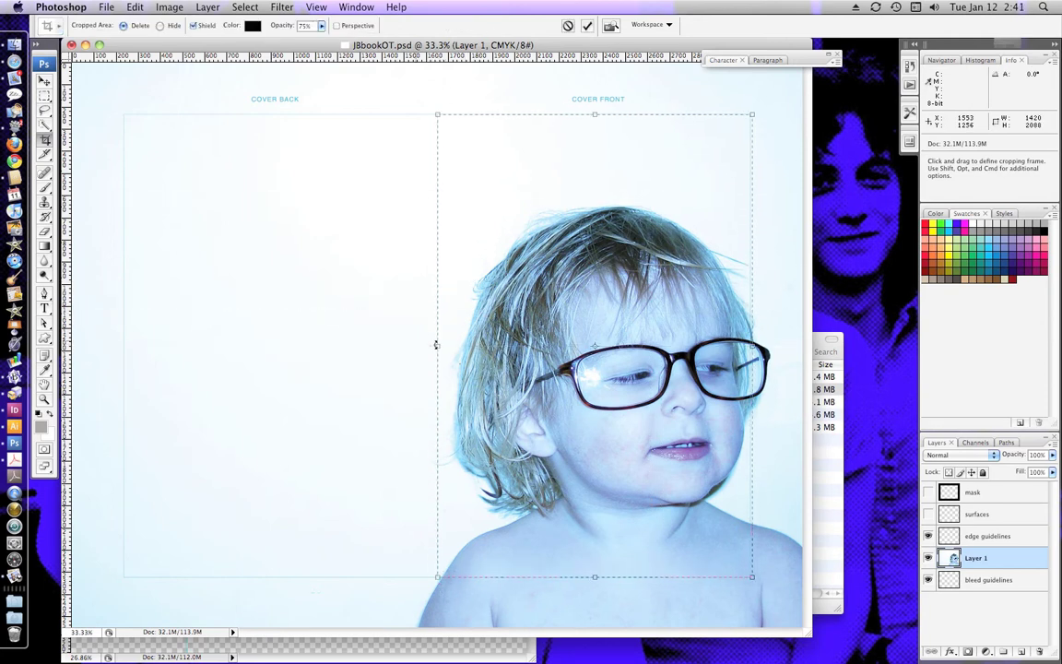
key("super+z")
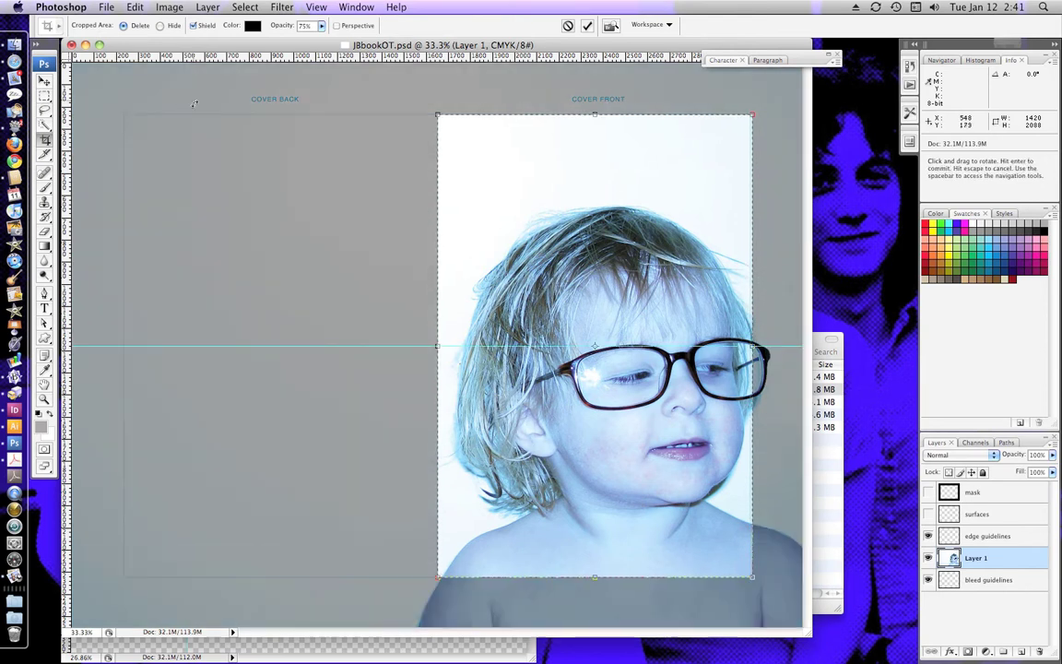
left_click(43, 88)
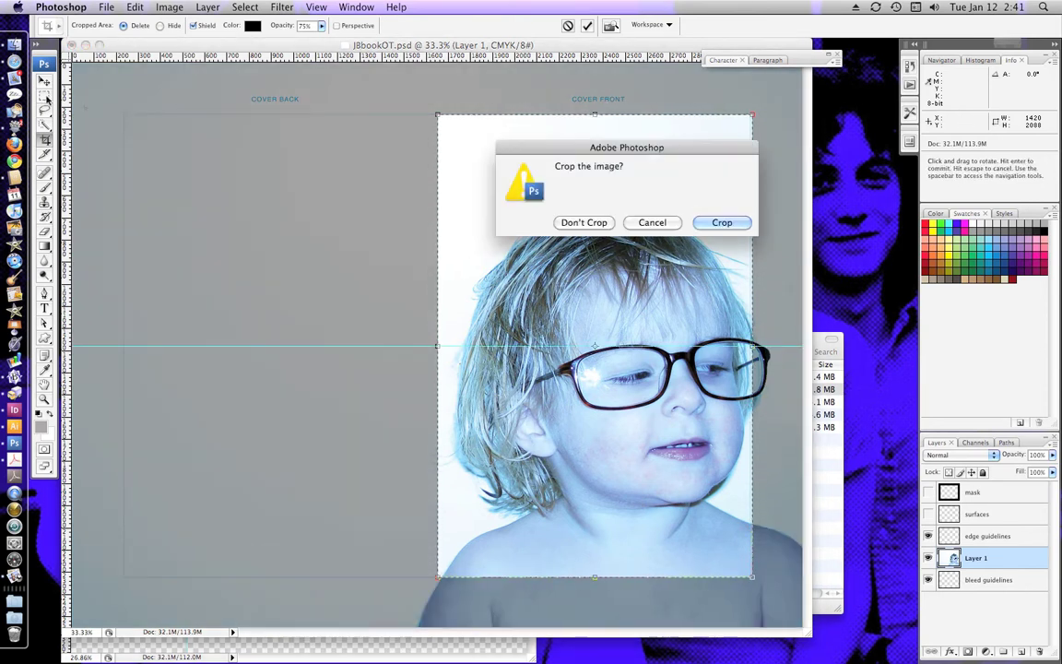
left_click(587, 220)
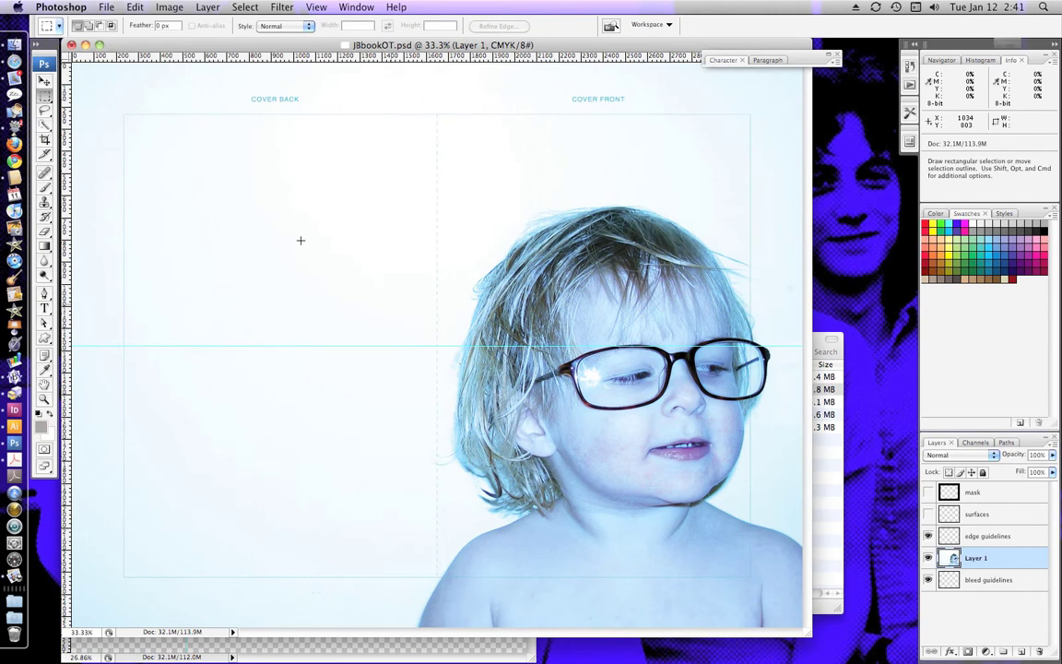
key("v")
left_click_drag(563, 326, 542, 310)
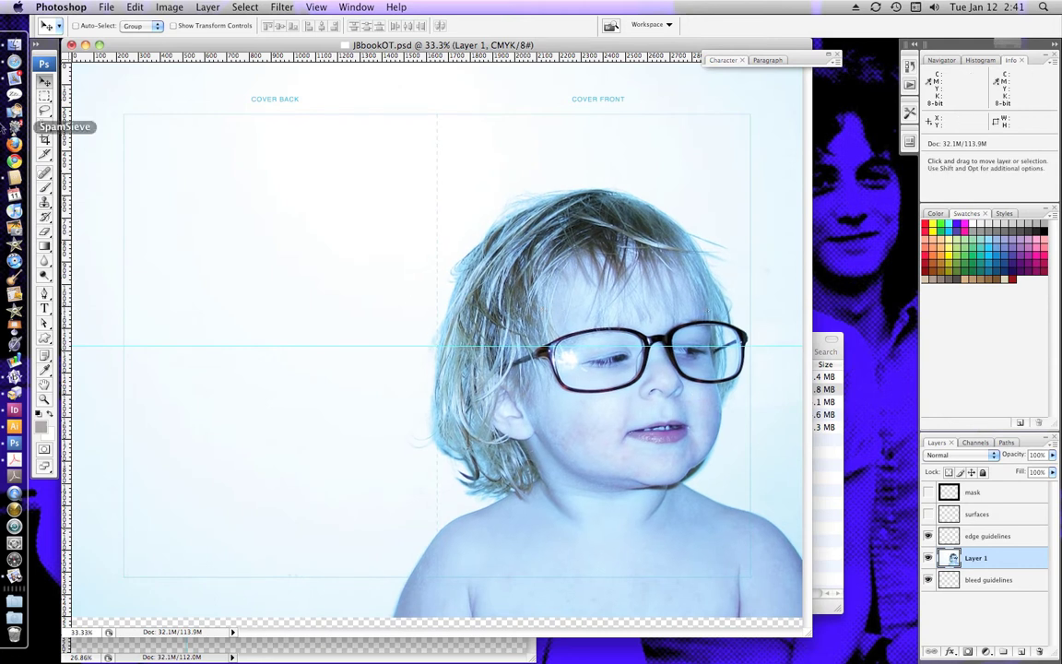
left_click(46, 202)
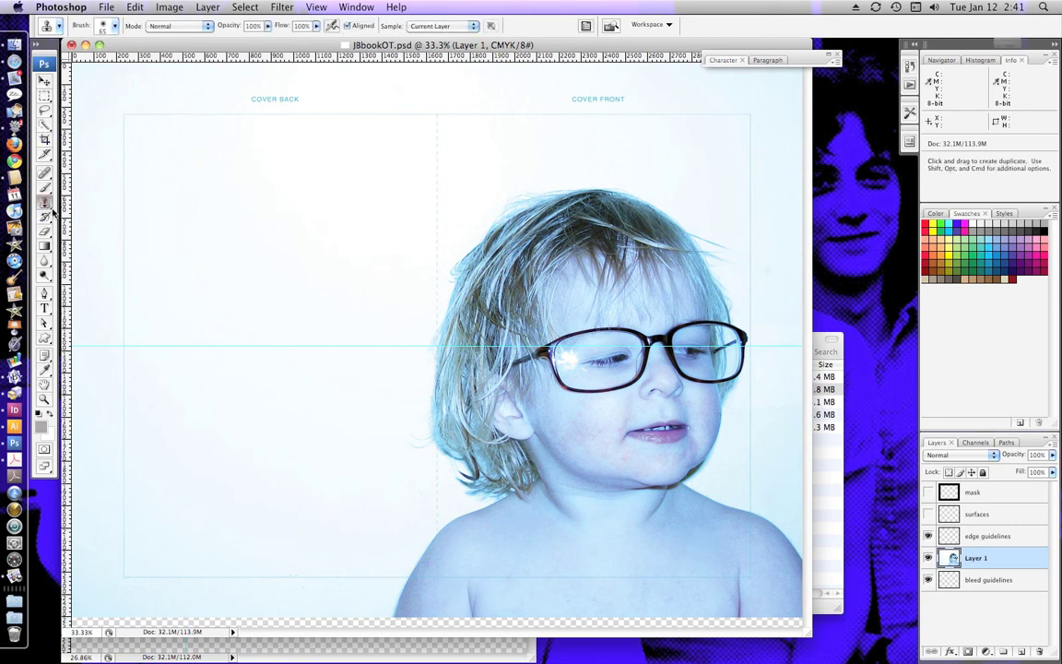
Step: Type 'yes, this is most definitely a DVD' on the booklet cover, then close the booklet
left_click(45, 309)
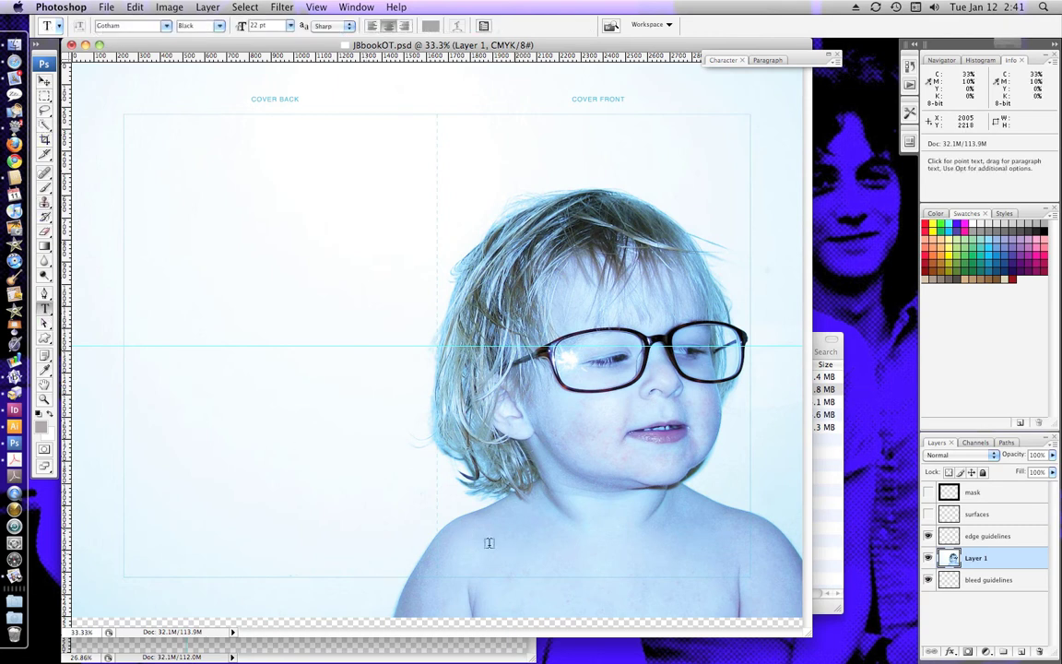
left_click(454, 544)
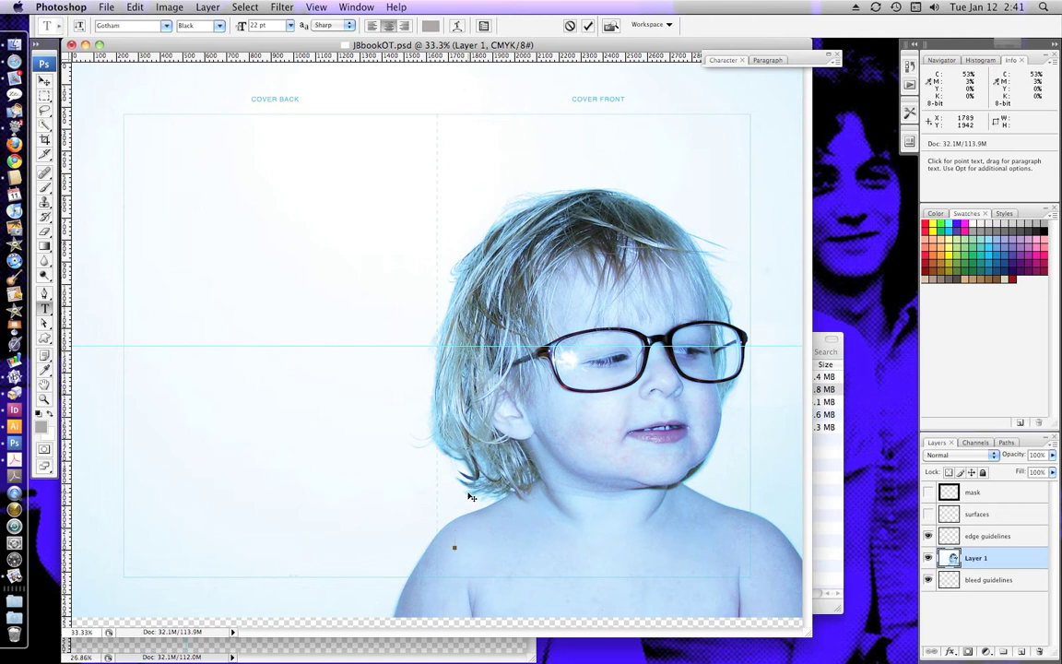
type("yes, this is most d")
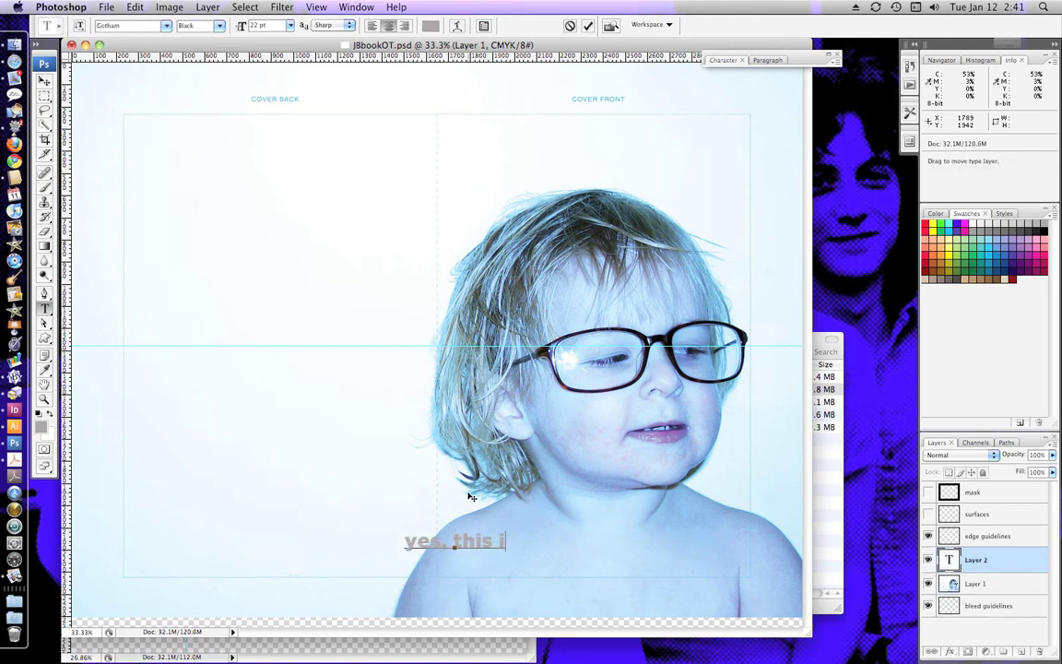
type("efinitely a DVD")
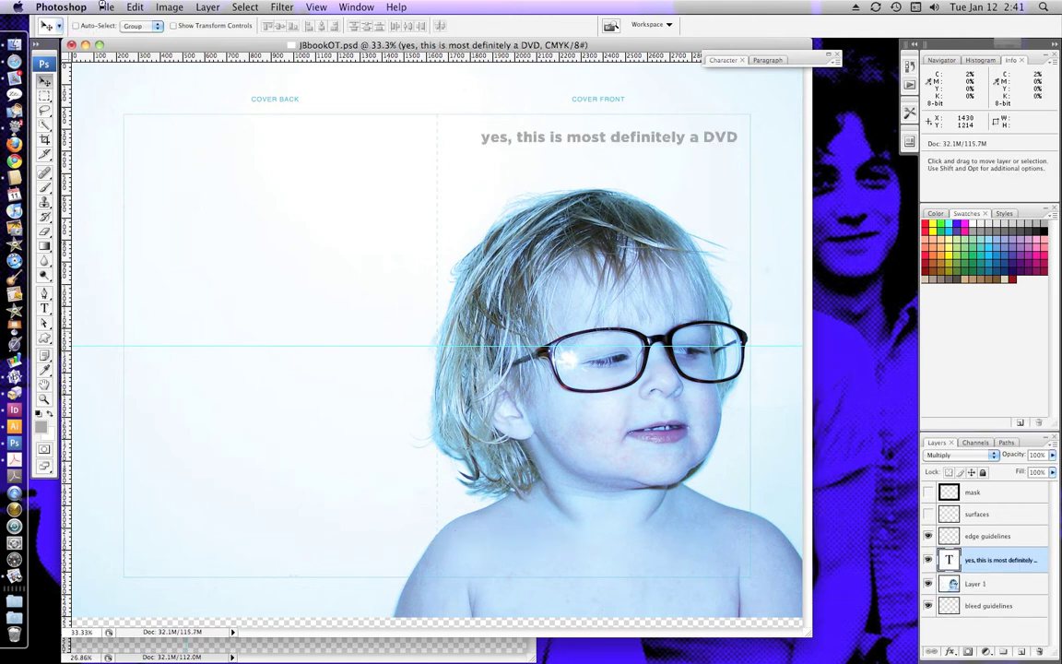
left_click(106, 6)
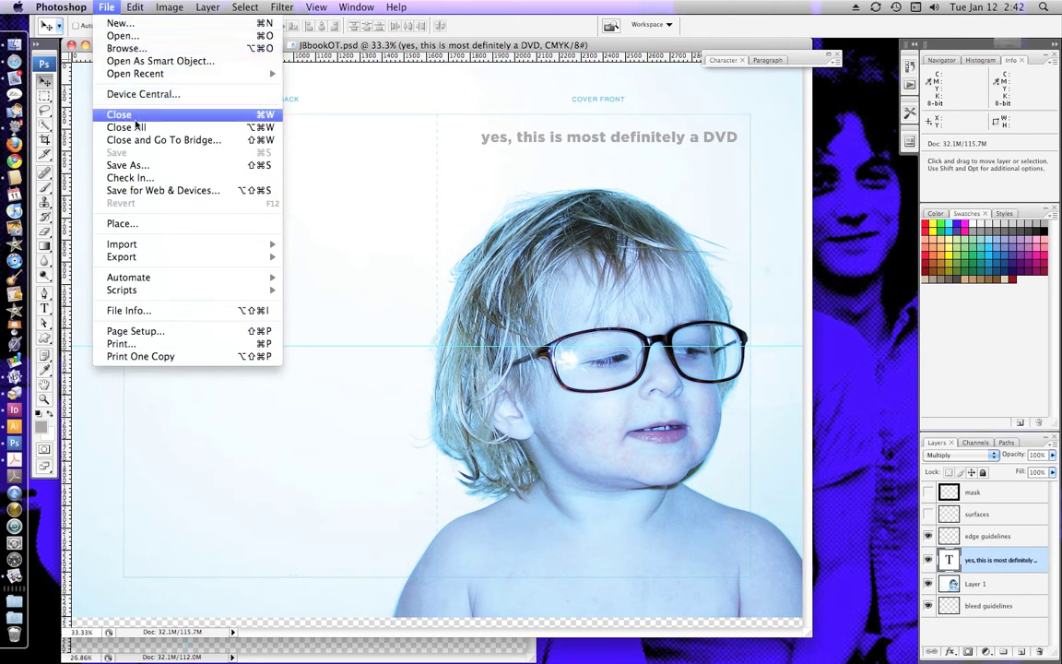
left_click(144, 169)
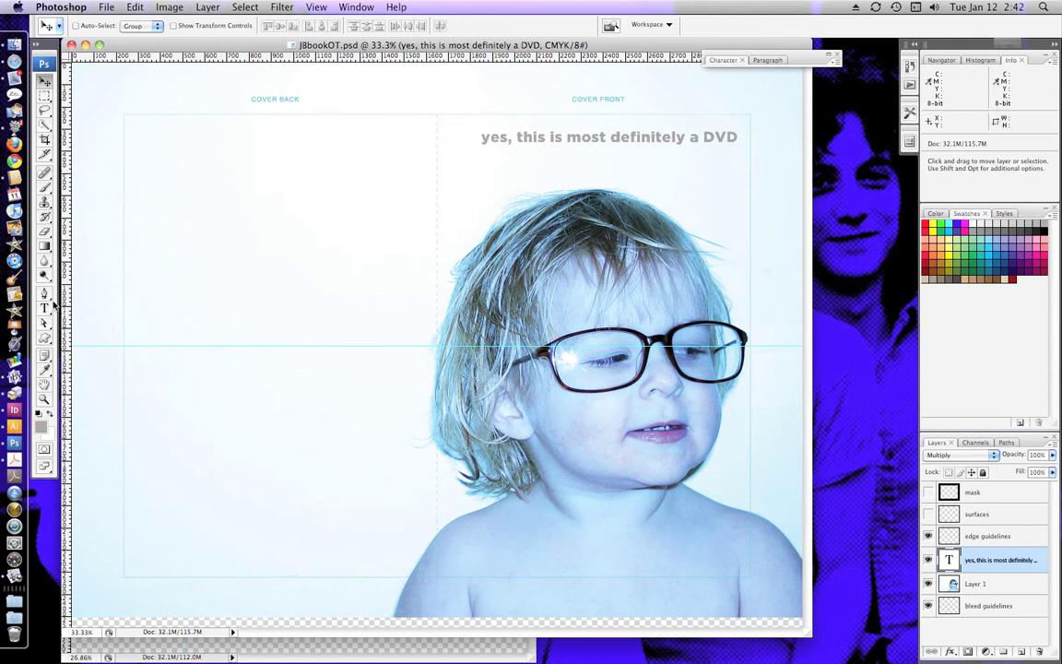
key("super+w")
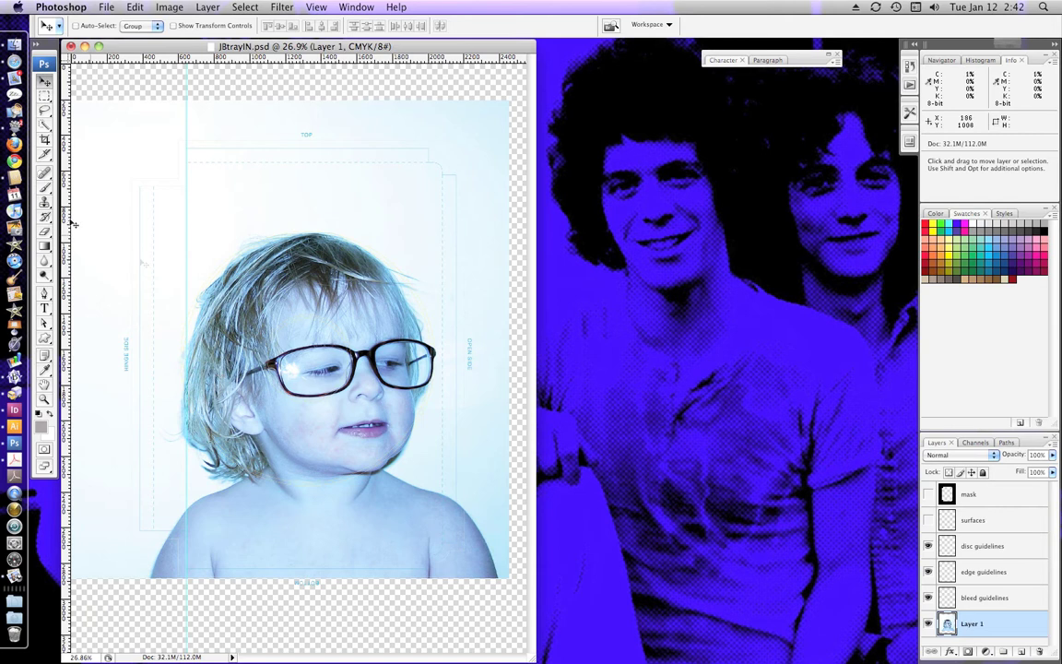
Step: Zoom in on the tray layout and add horizontal and vertical guides bounding the child's head
left_click(43, 398)
left_click(337, 374)
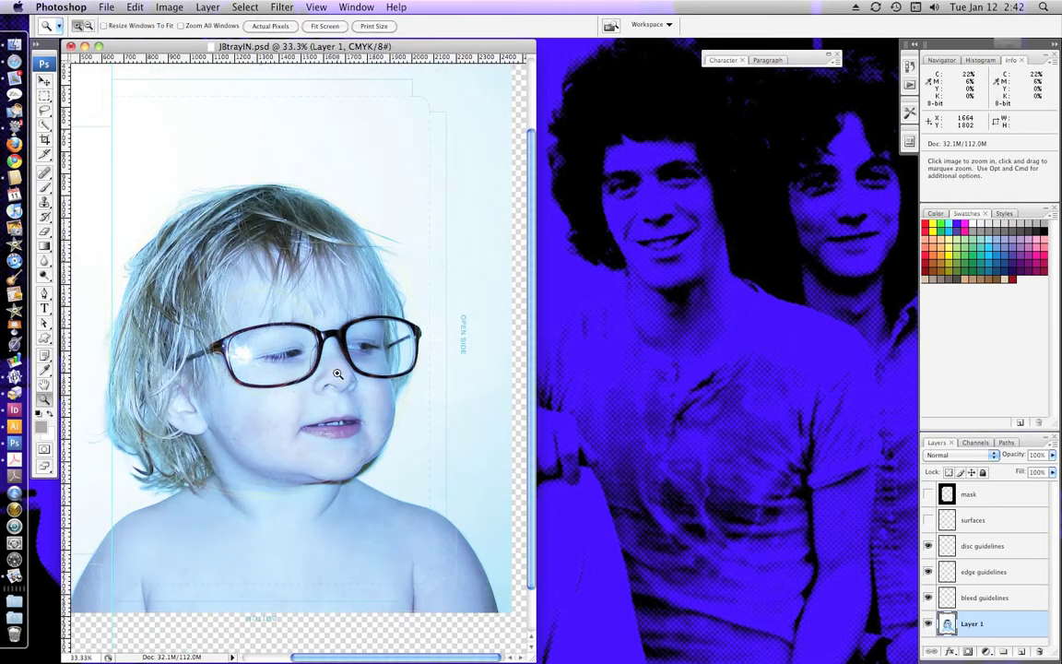
left_click(338, 374)
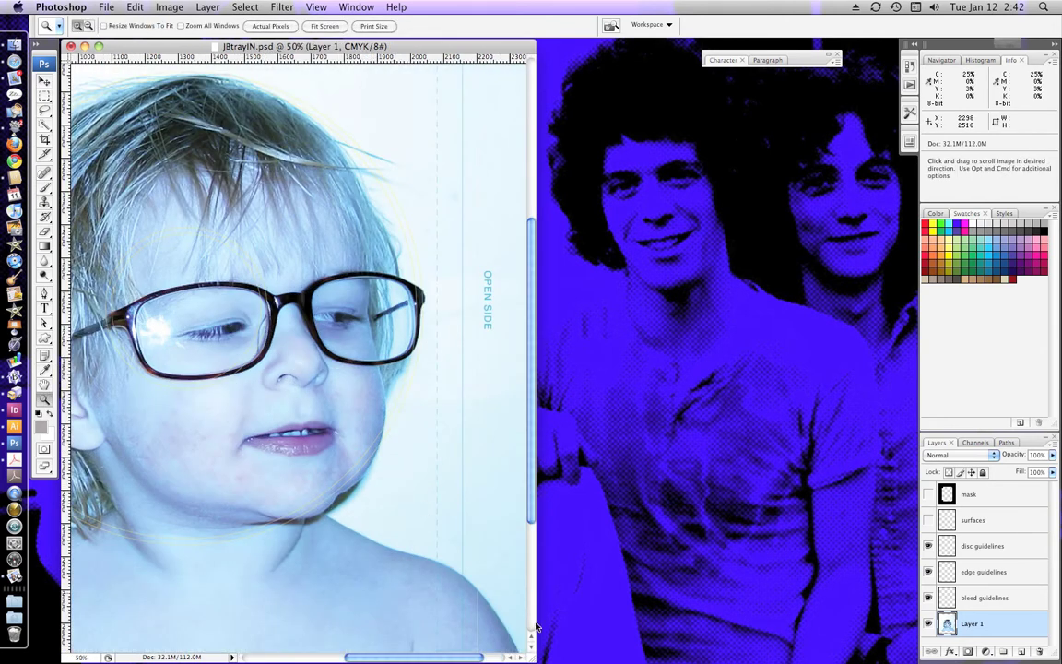
left_click_drag(532, 656, 899, 648)
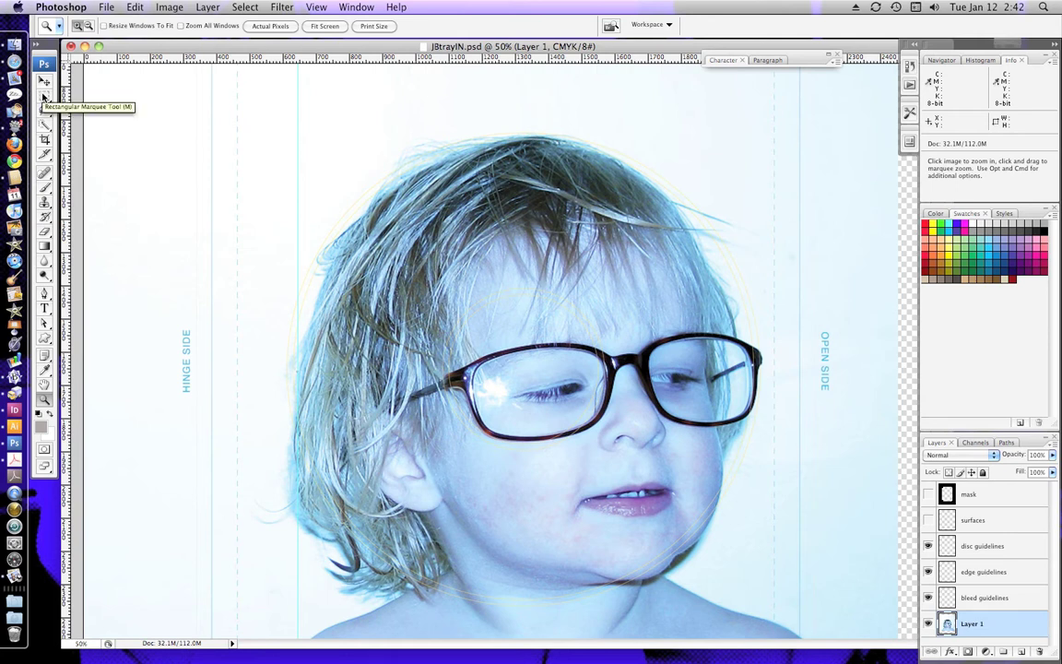
left_click_drag(350, 58, 346, 132)
left_click_drag(68, 212, 286, 225)
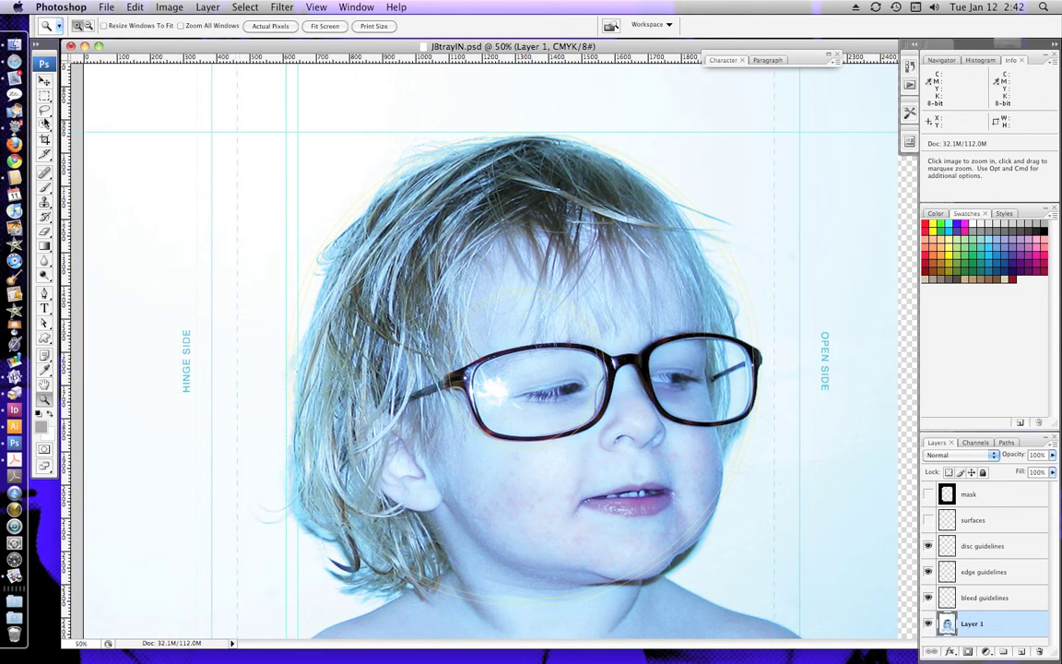
Step: Draw a perfect-circle elliptical selection around the child's head
left_click_drag(44, 95, 83, 106)
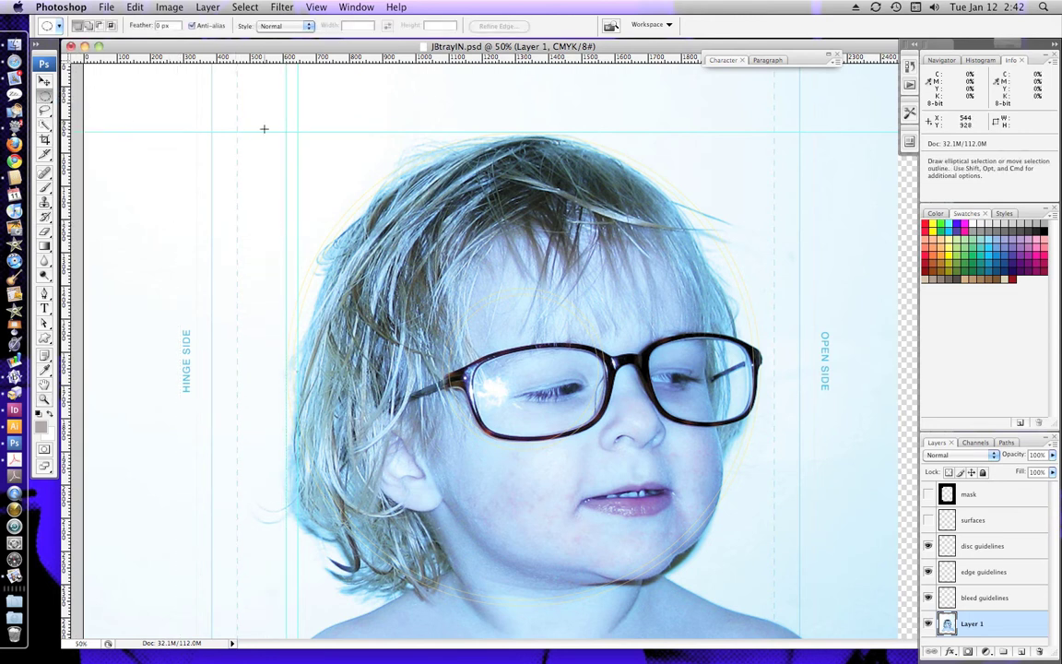
key("shift")
left_click_drag(285, 132, 335, 183)
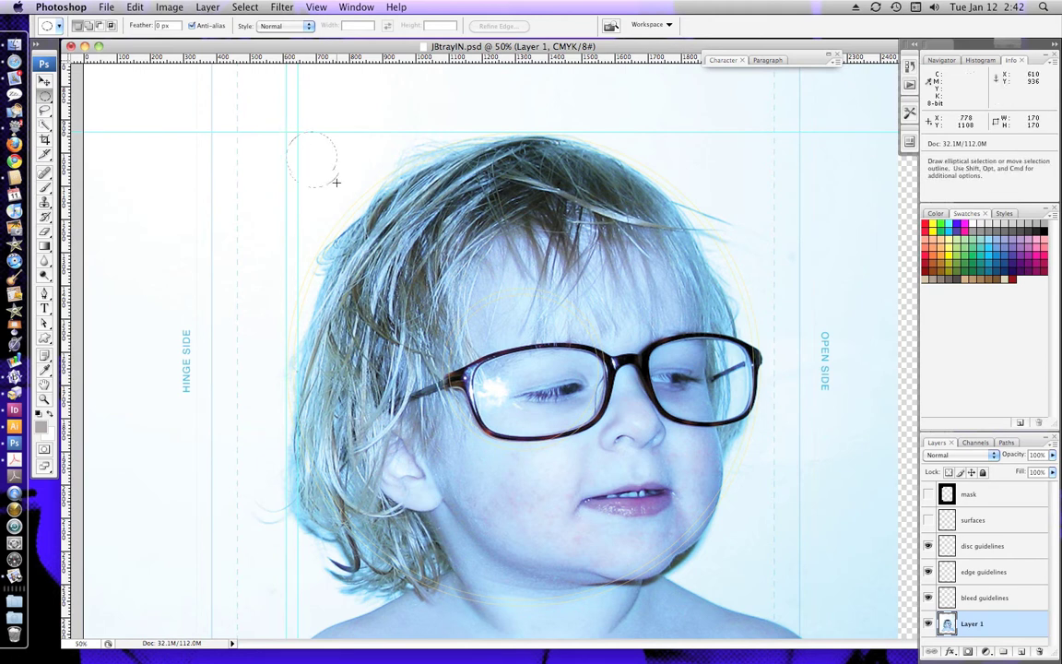
left_click_drag(492, 348, 658, 390)
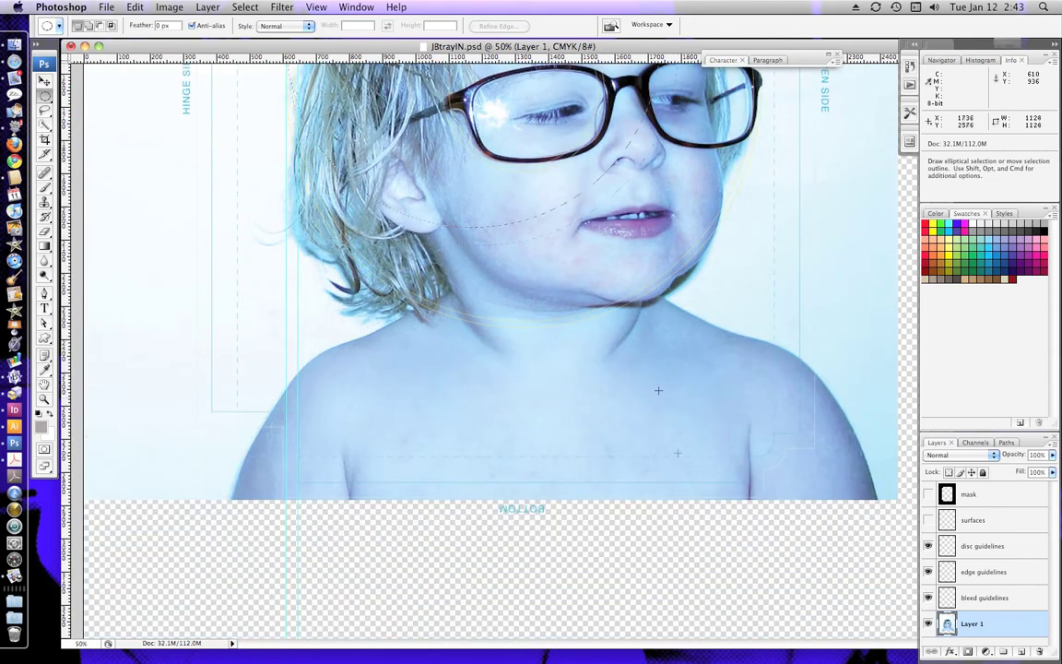
left_click_drag(764, 354, 761, 346)
scroll(761, 344, "up", 5)
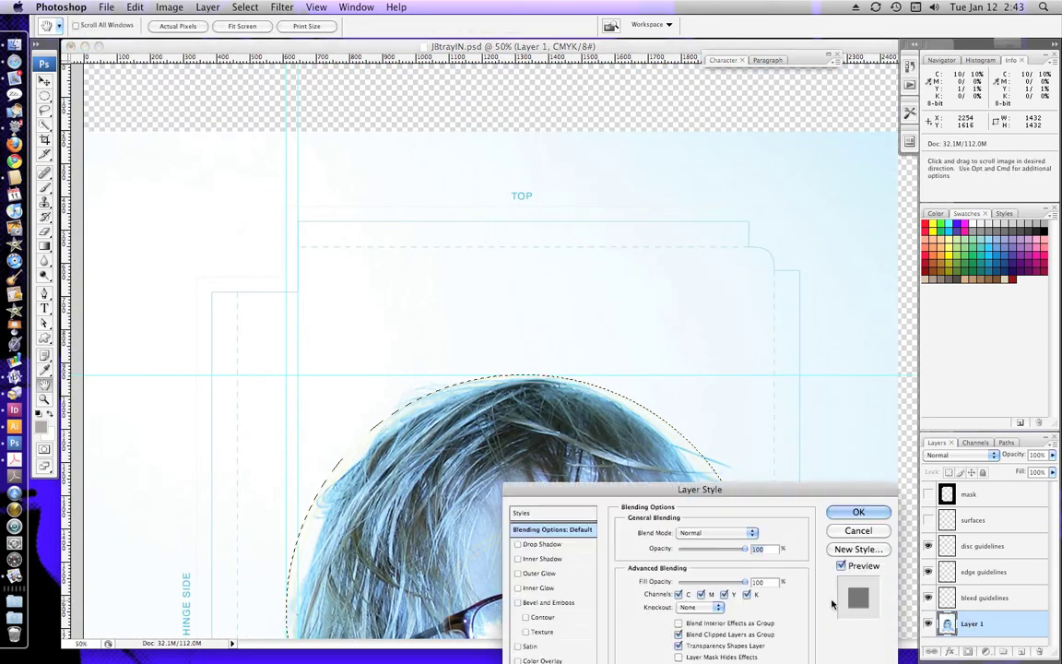
Step: Dismiss the Layer Style dialog and return to the Elliptical Marquee tool
left_click(849, 536)
key("h")
key("m")
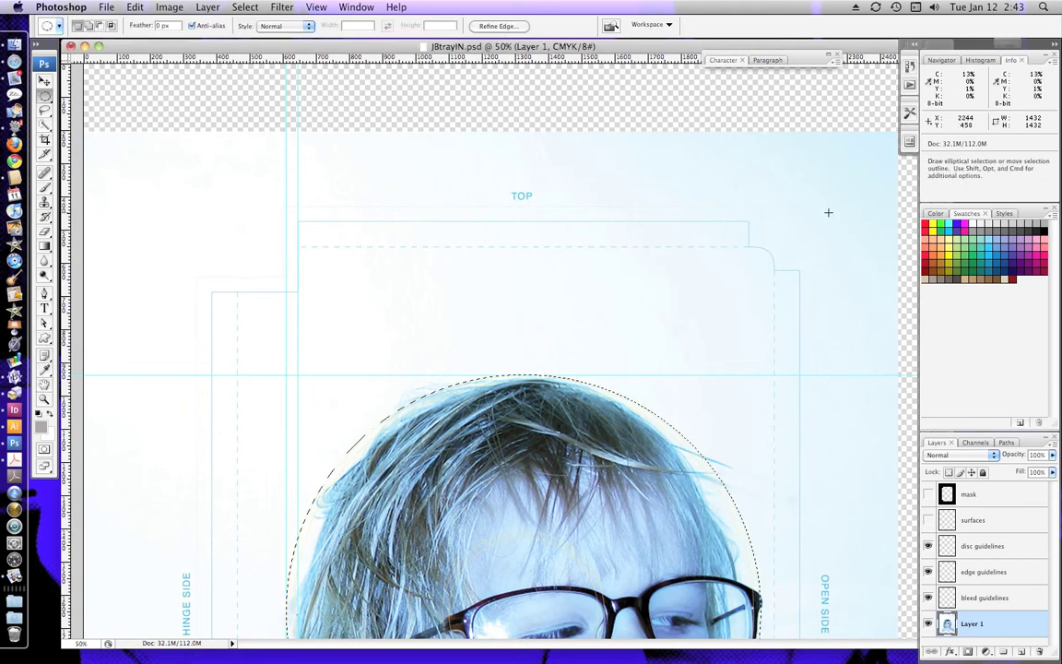
Step: Open JBdiscs2.psd from the jewelboxing_ps_HI_mac folder on the desktop
left_click_drag(689, 47, 523, 54)
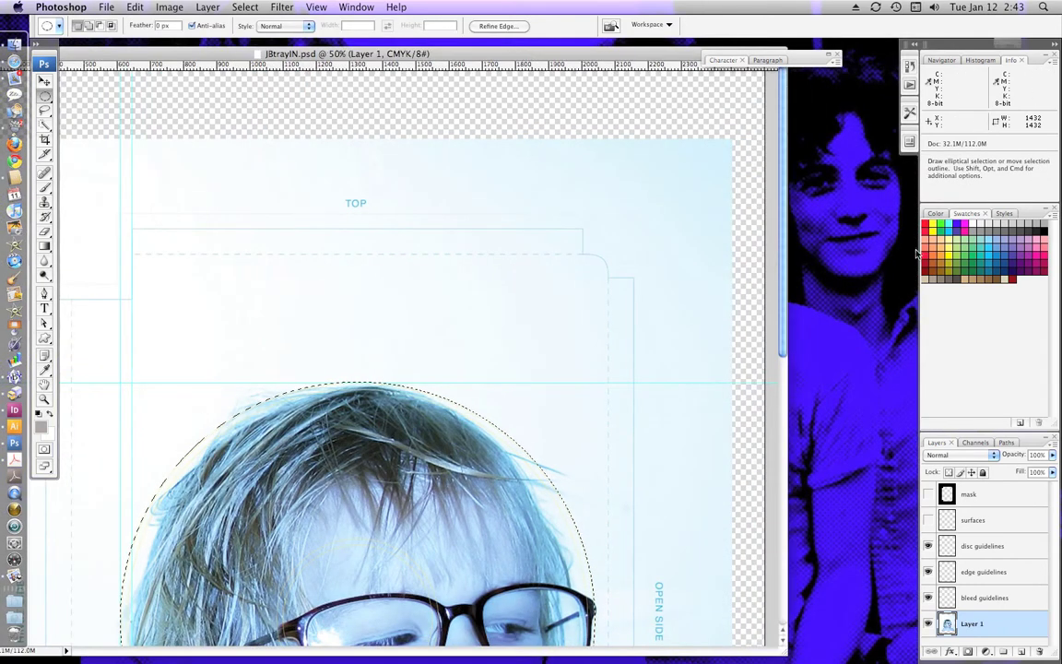
left_click(889, 531)
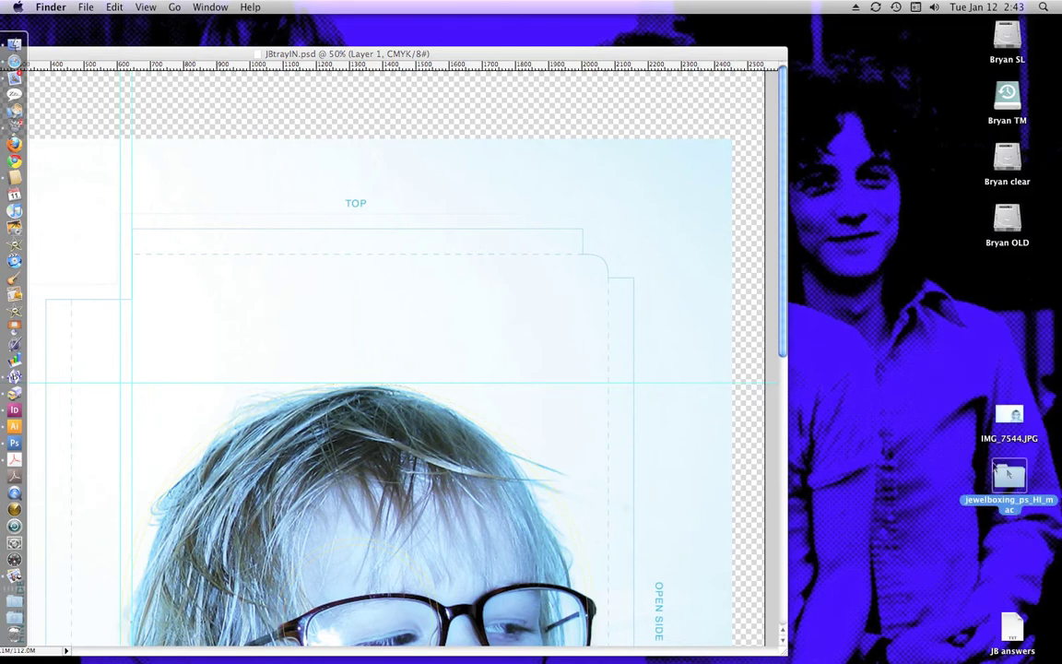
double_click(1012, 477)
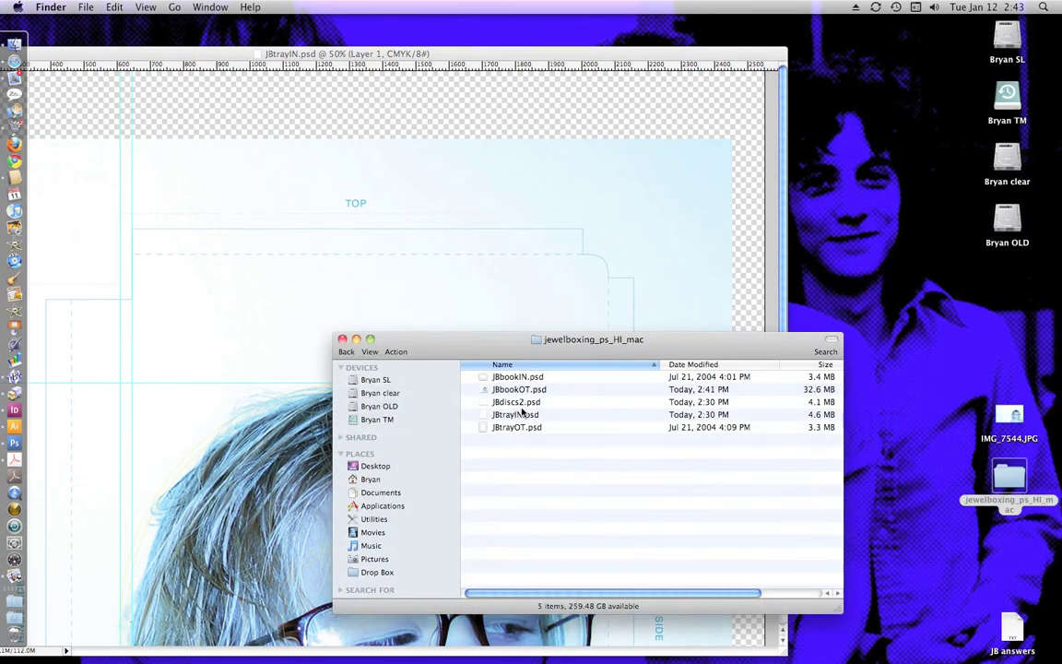
double_click(521, 406)
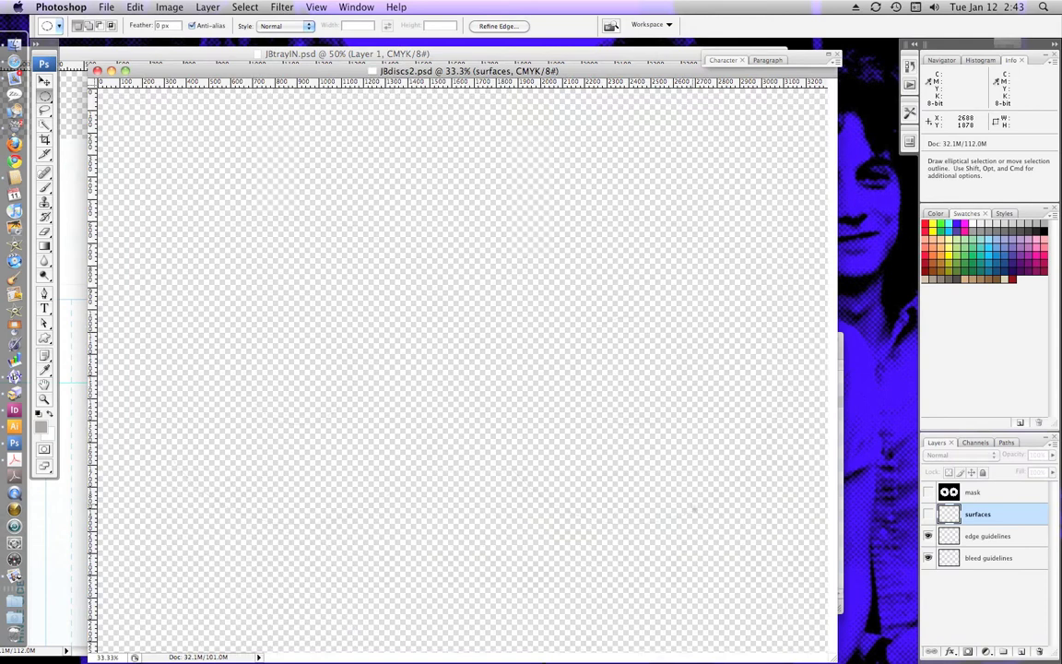
Step: Paste the circular child photo as the bottom layer and show the surfaces layer
key("super+v")
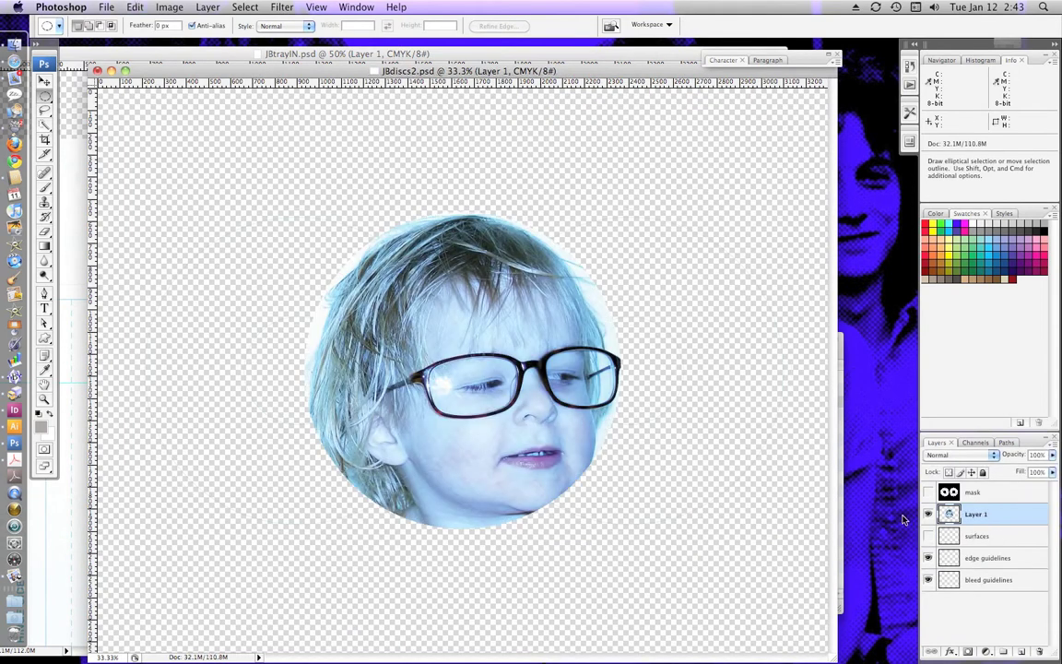
key("super+shift+bracketleft")
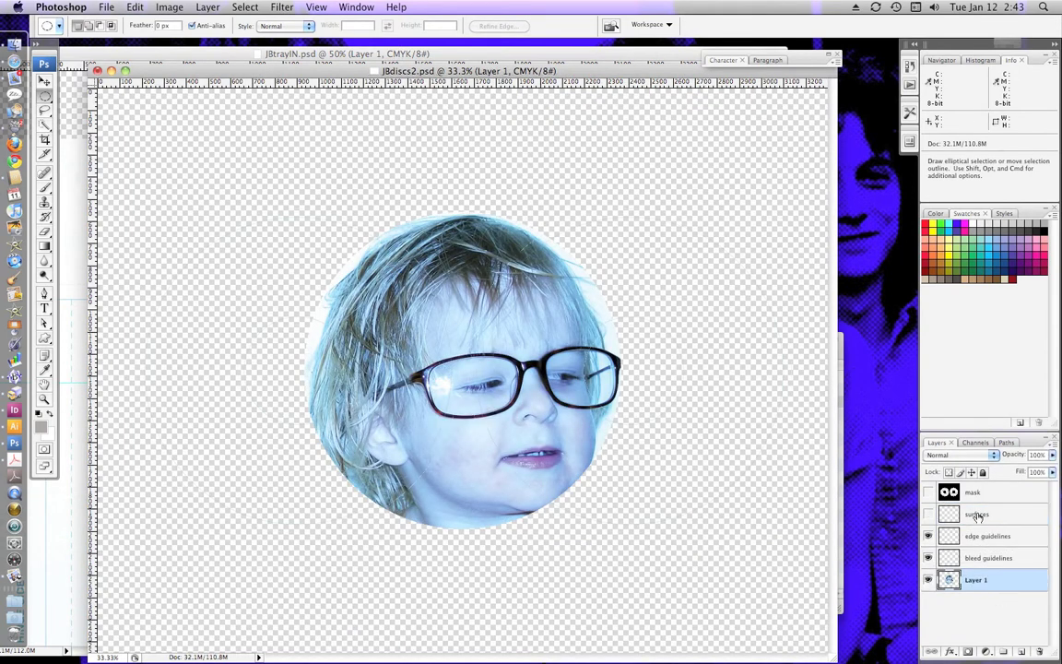
left_click(928, 513)
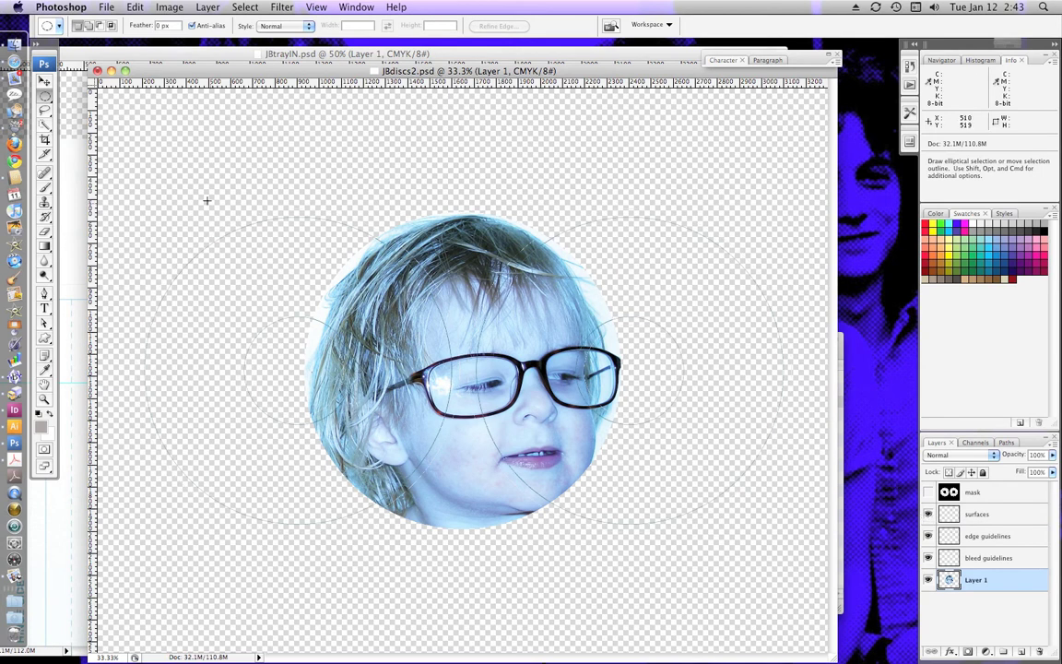
Step: Move the child photo left onto the left disc outline
left_click(44, 82)
left_click_drag(467, 246, 300, 244)
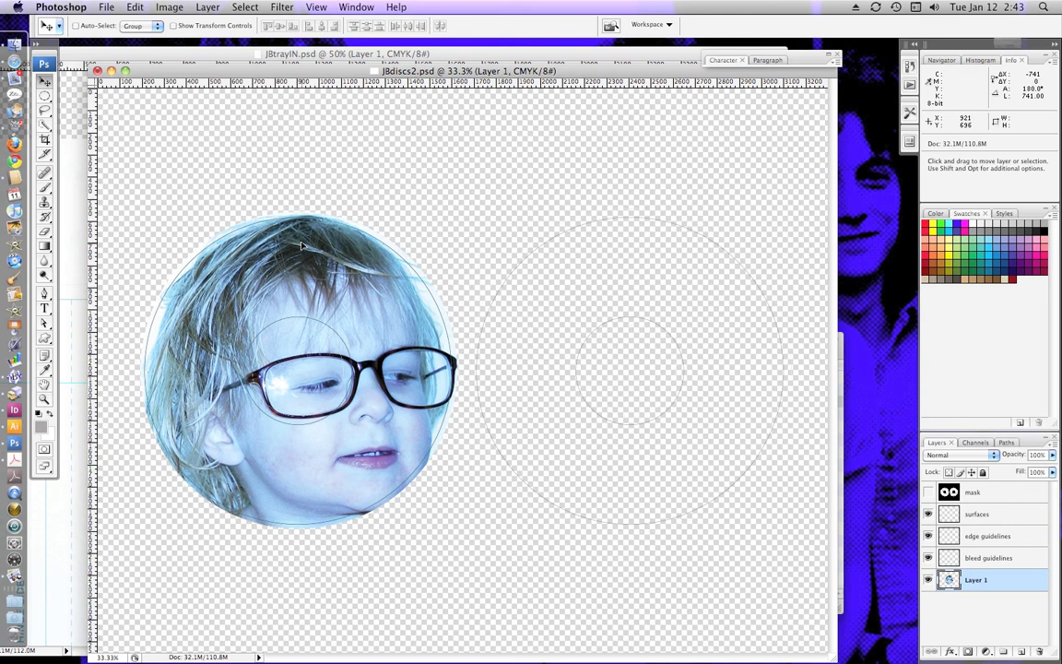
left_click_drag(300, 244, 301, 244)
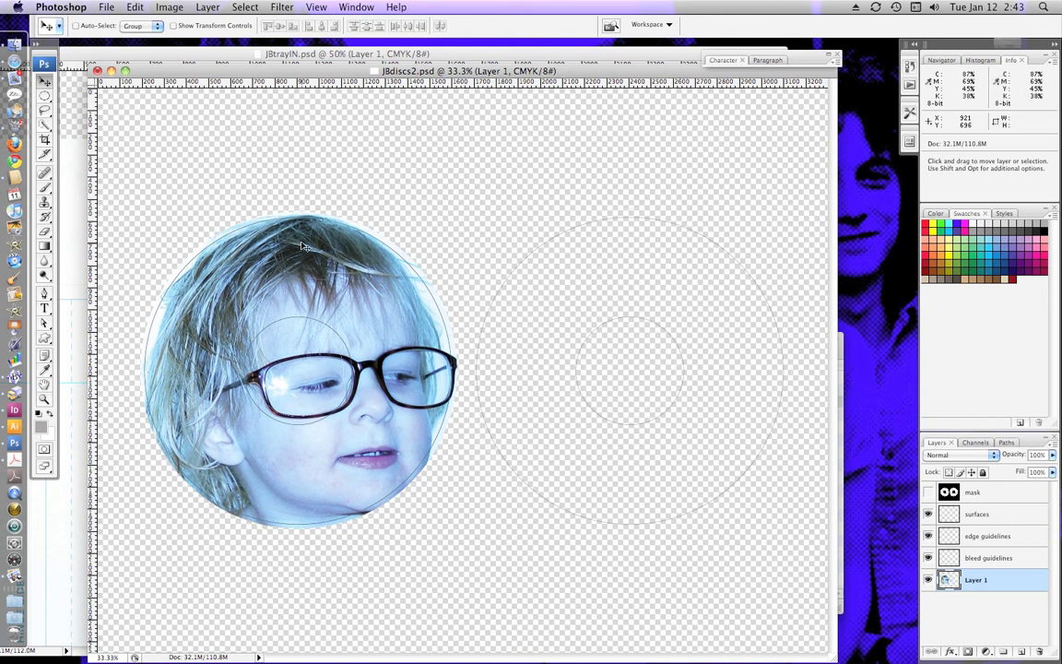
left_click(106, 6)
key("Escape")
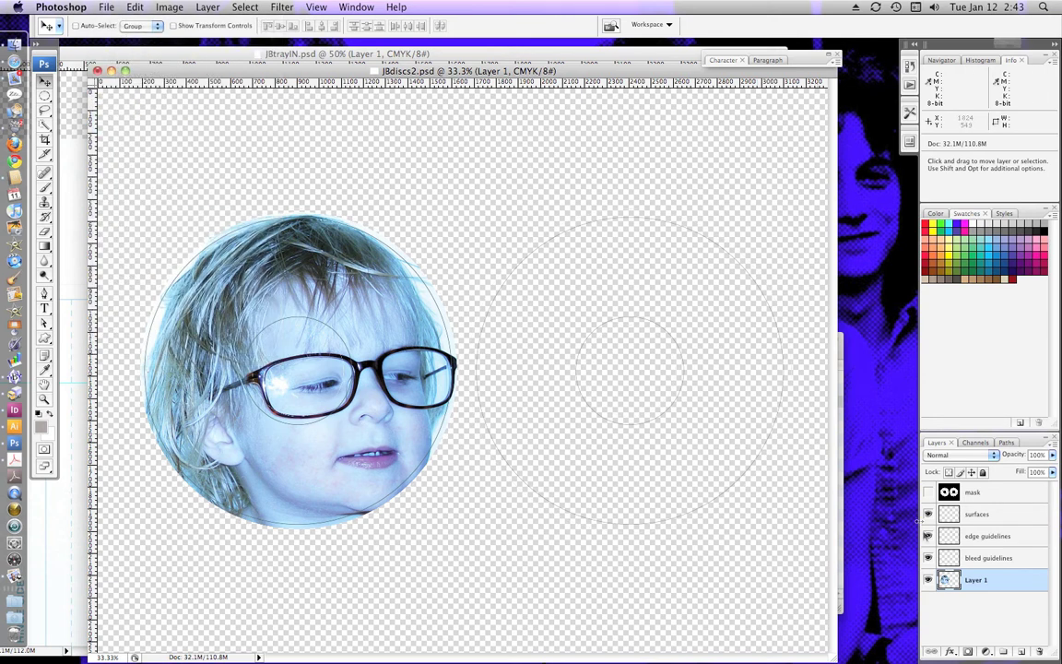
Step: Duplicate Layer 1 to create Layer 1 copy
left_click(1054, 446)
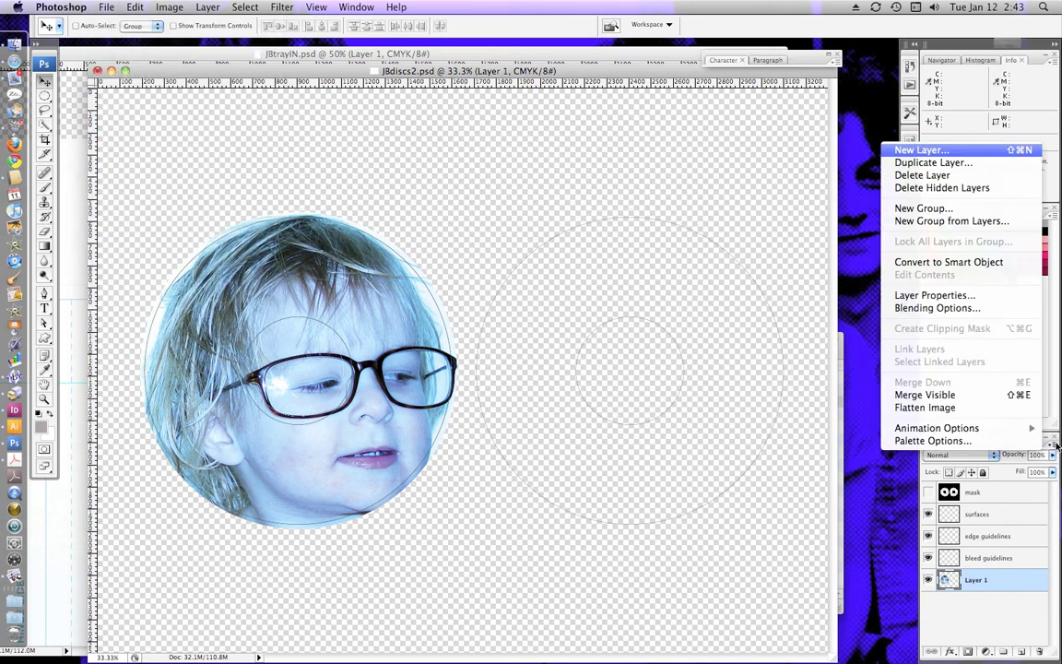
left_click(867, 161)
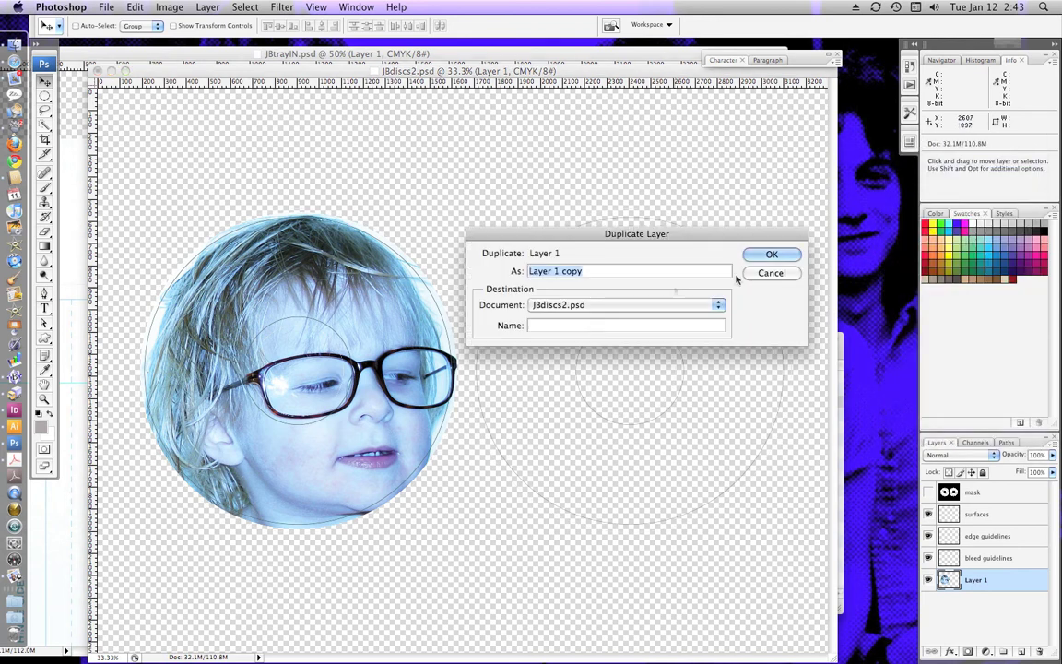
left_click(750, 254)
Step: Move Layer 1 onto the right disc outline and save JBdiscs2.psd
left_click(990, 607)
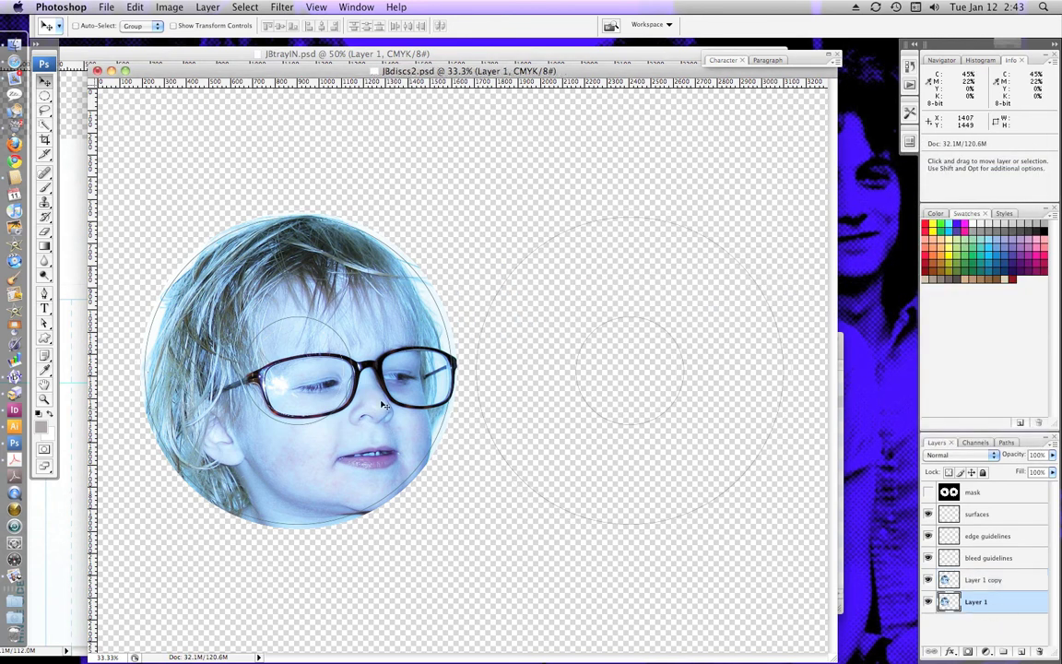
left_click_drag(351, 416, 683, 407)
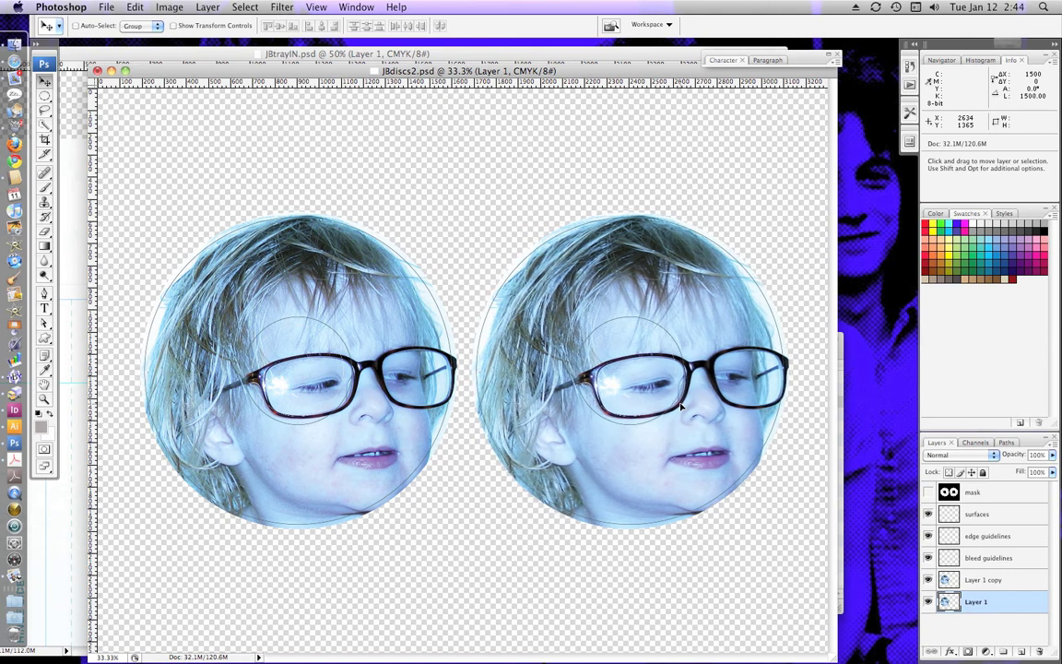
left_click_drag(682, 406, 682, 406)
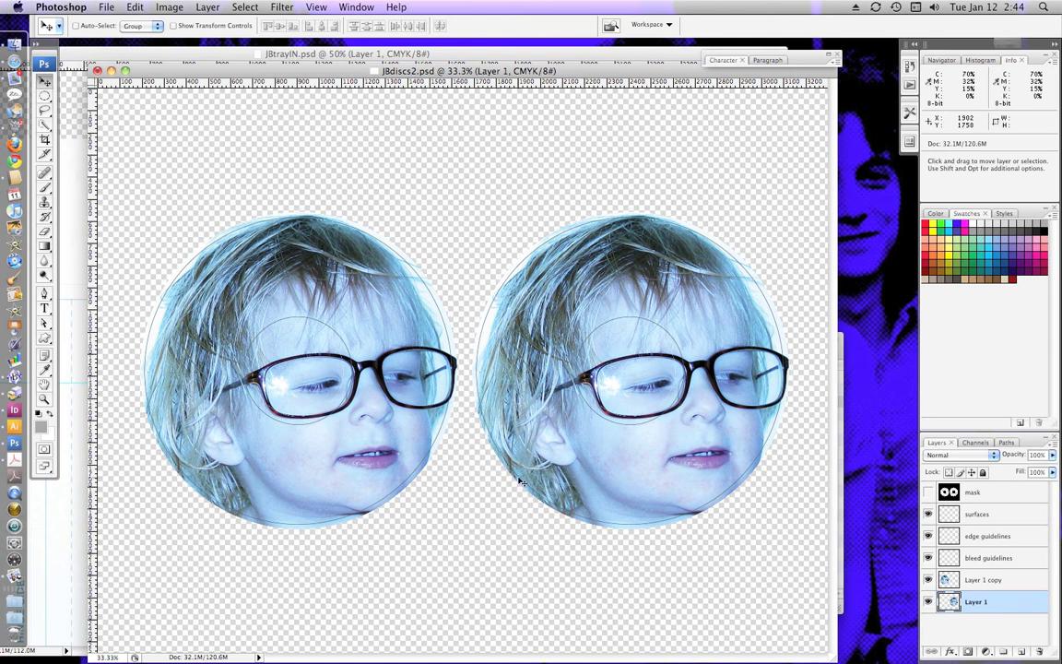
key("super+s")
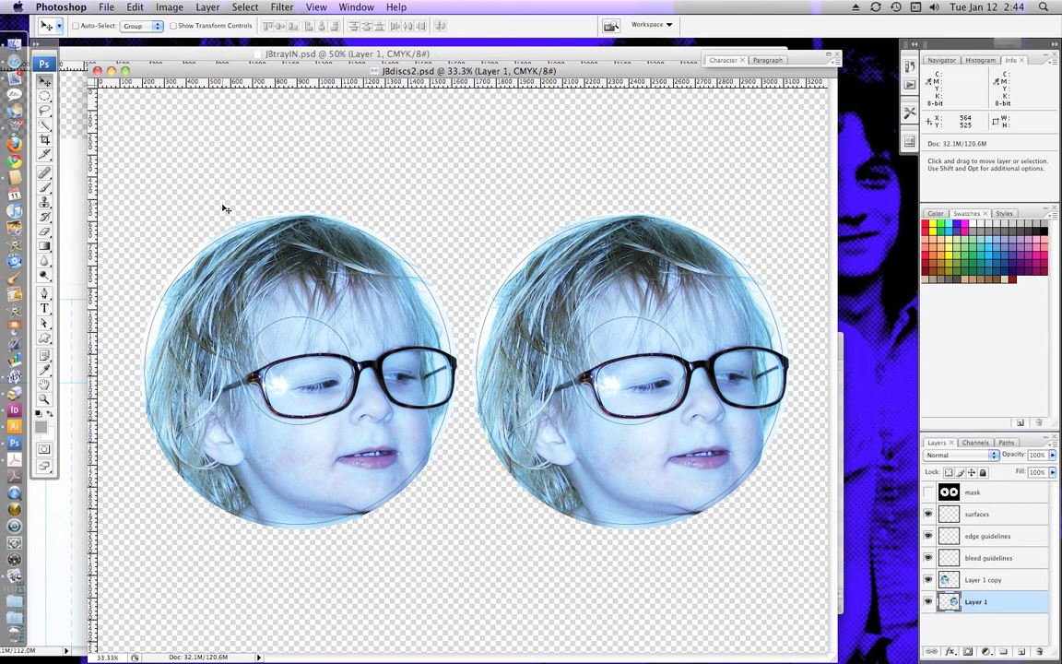
Step: Close JBdiscs2.psd, then save and close JBtrayIN.psd
key("super+w")
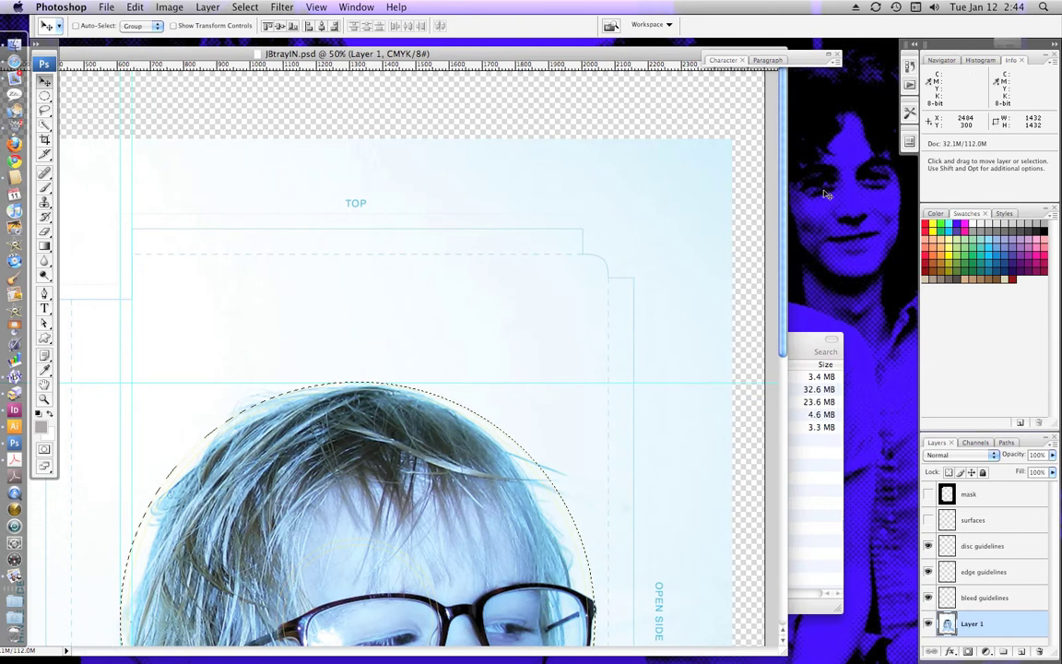
scroll(659, 362, "down", 10)
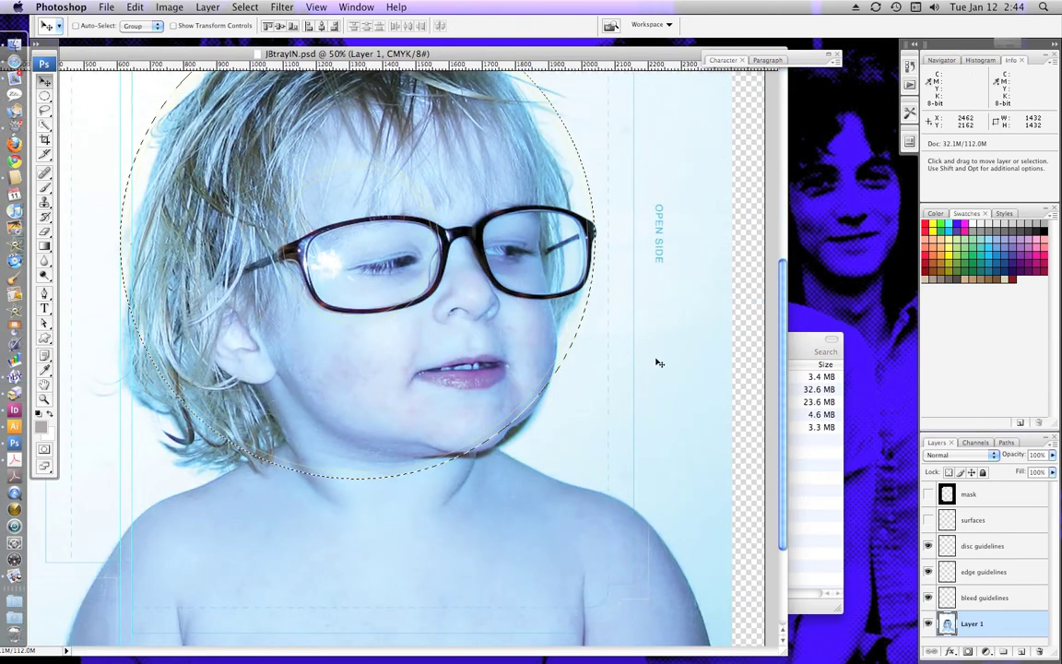
key("super+s")
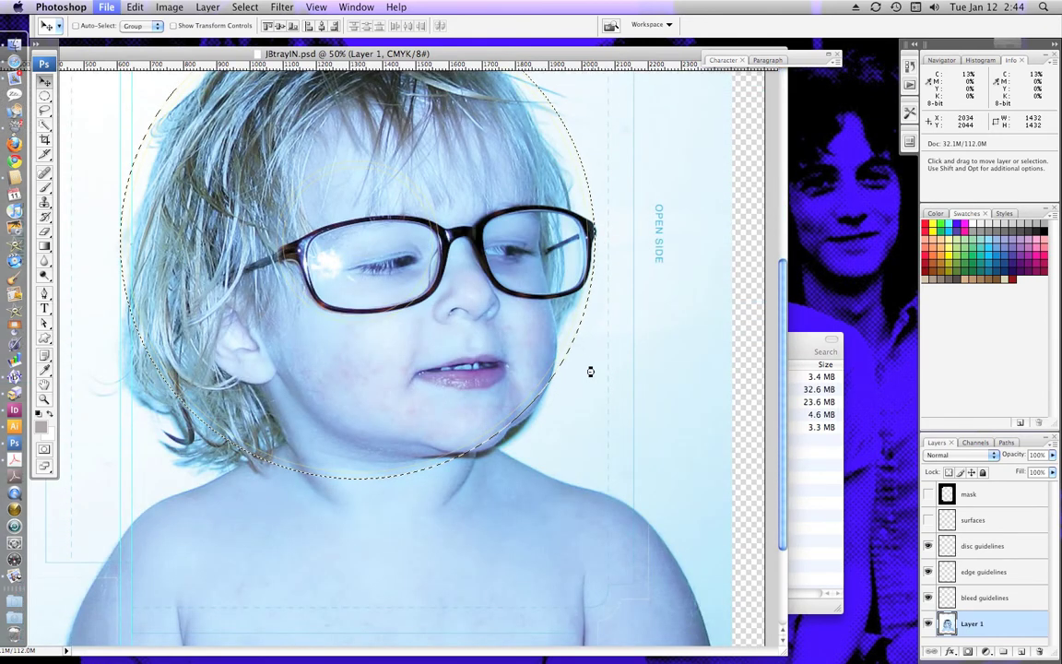
key("super+w")
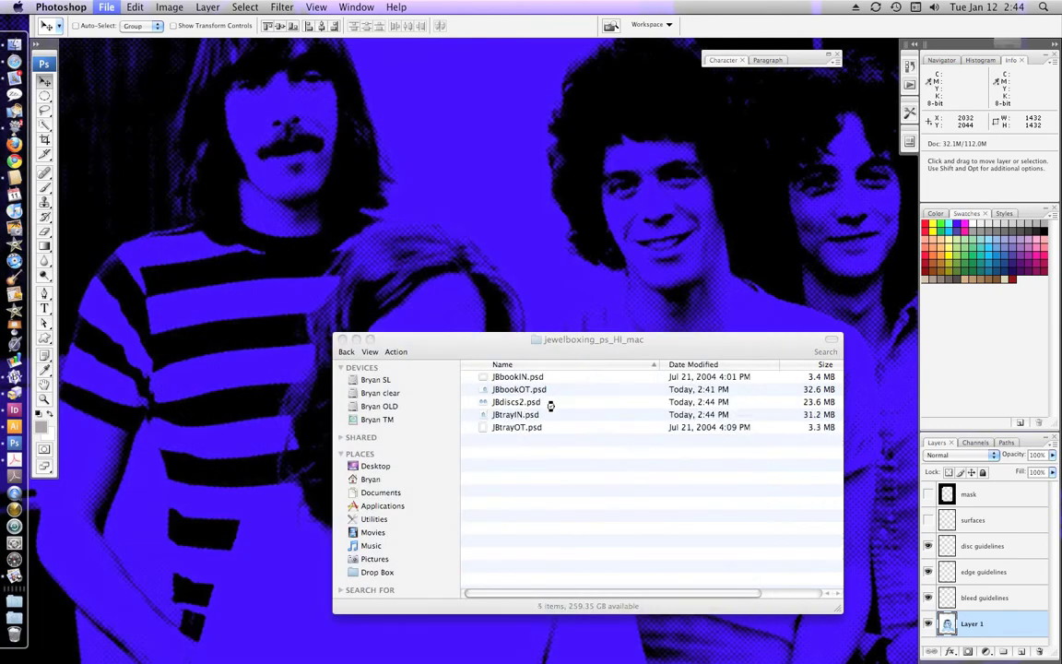
left_click(543, 491)
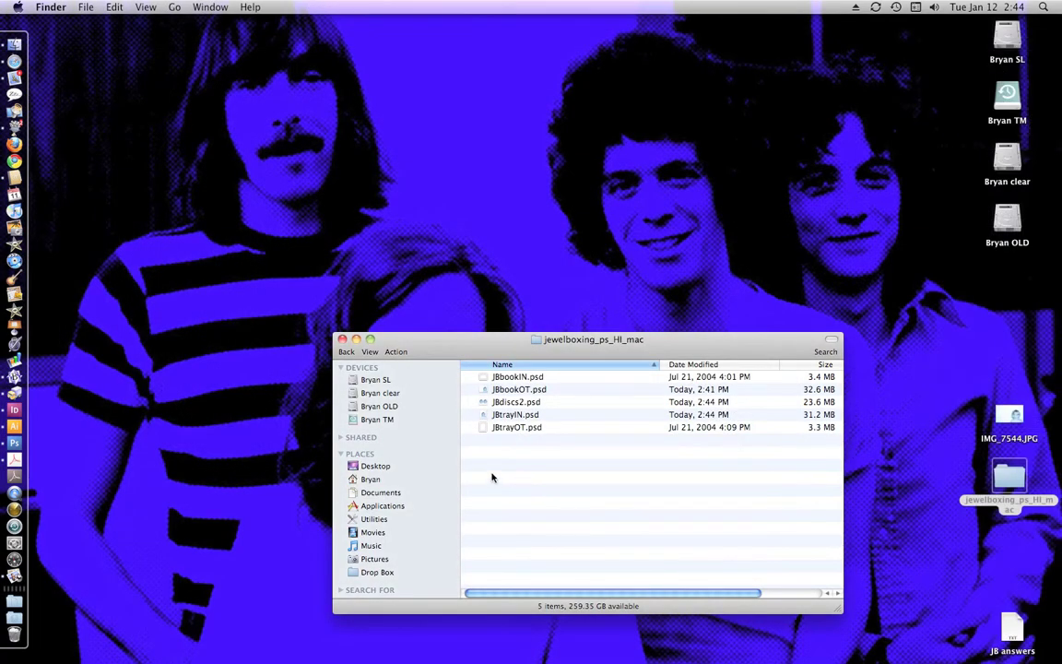